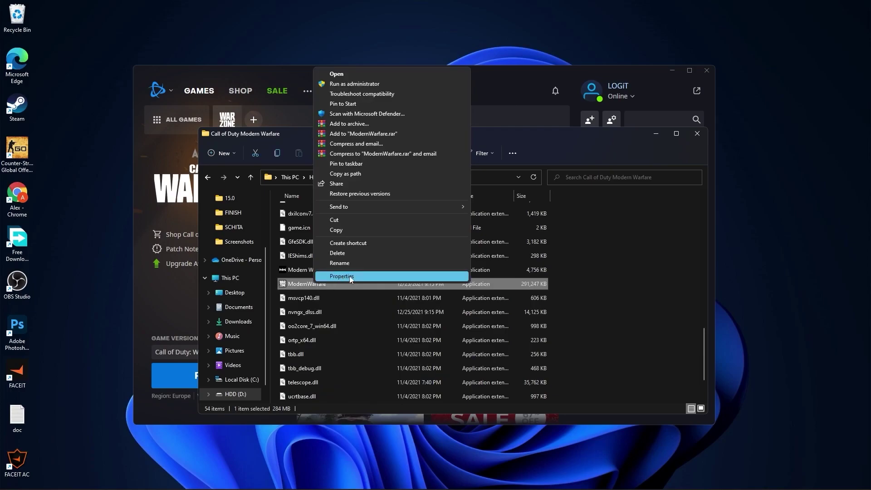
- Open the compatibility properties of the ModernWarfare application and disable fullscreen optimizations
click(347, 275)
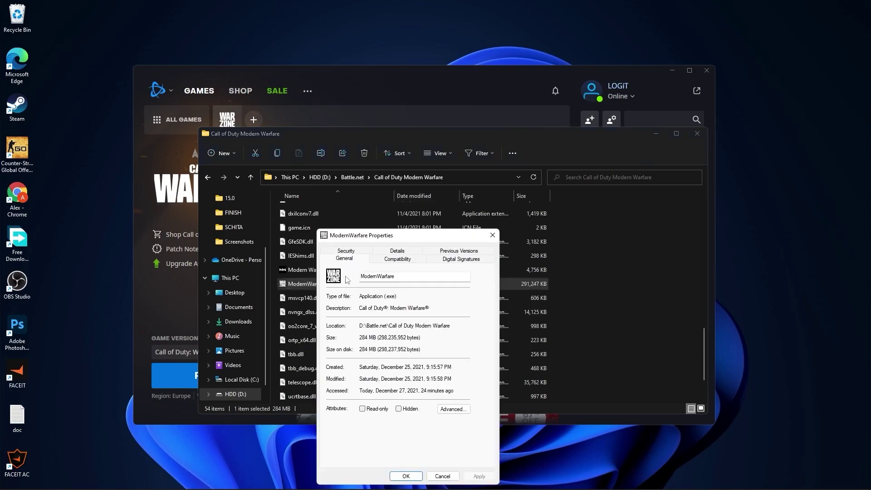
click(398, 259)
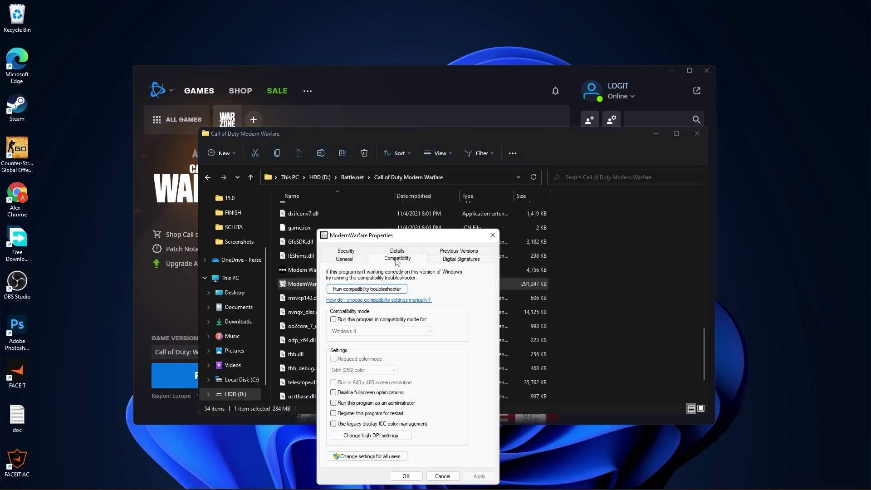
click(334, 393)
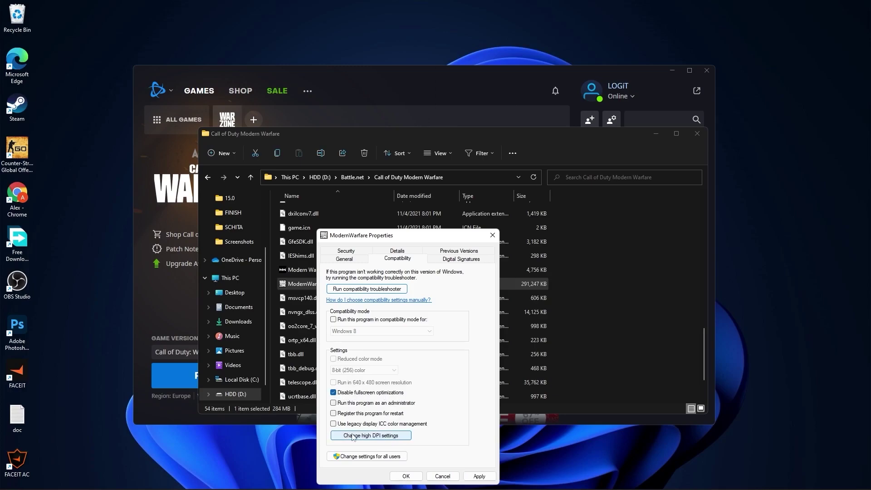
- Override the high DPI scaling behavior for ModernWarfare with scaling performed by Application, apply the properties and close the game folder
click(371, 436)
click(360, 410)
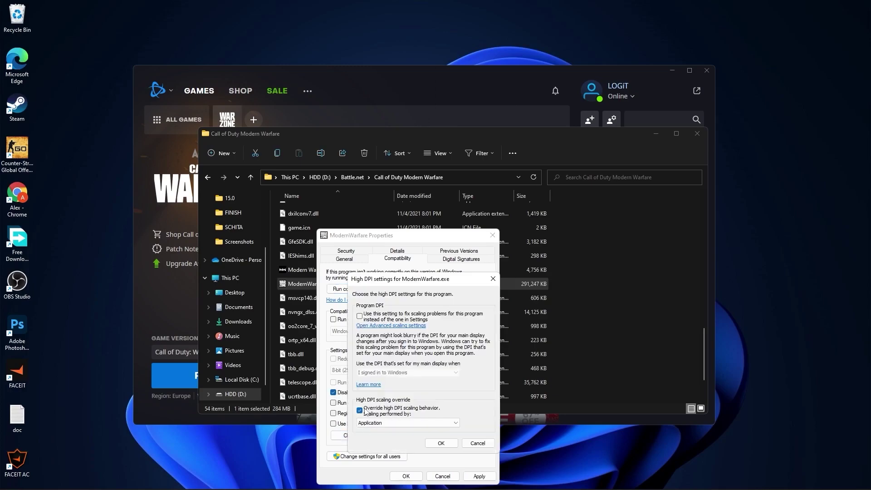
click(441, 444)
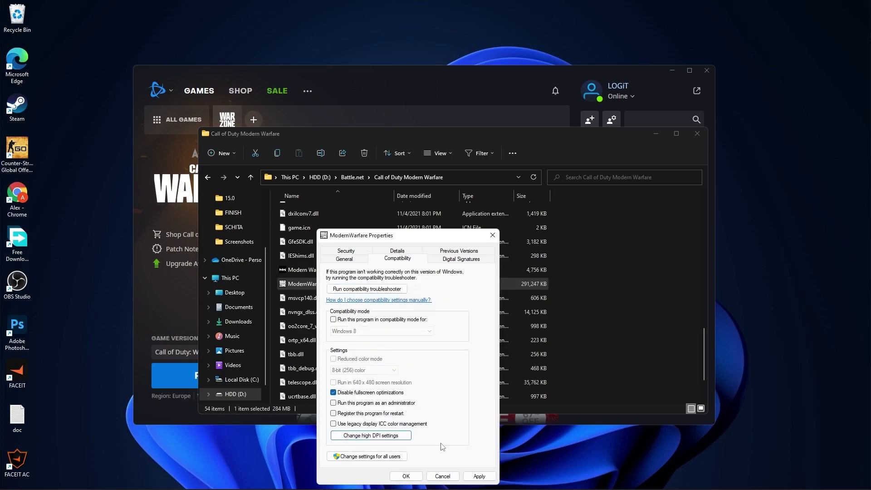
click(483, 479)
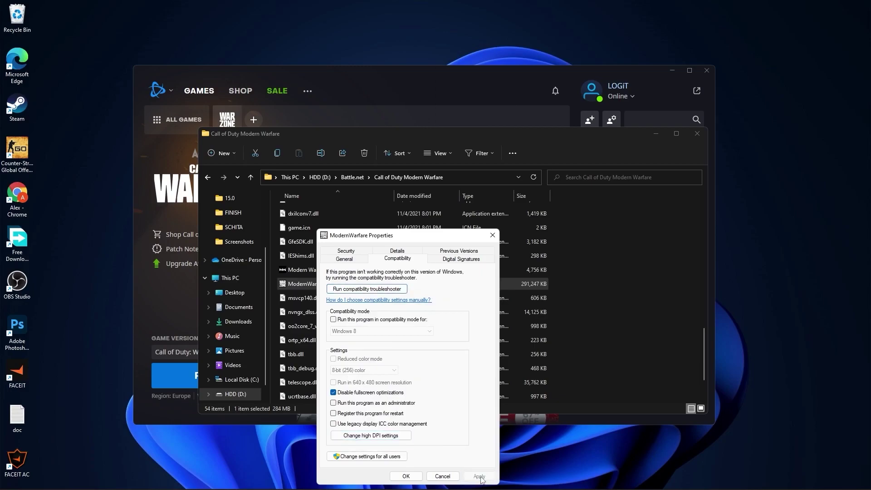
click(406, 476)
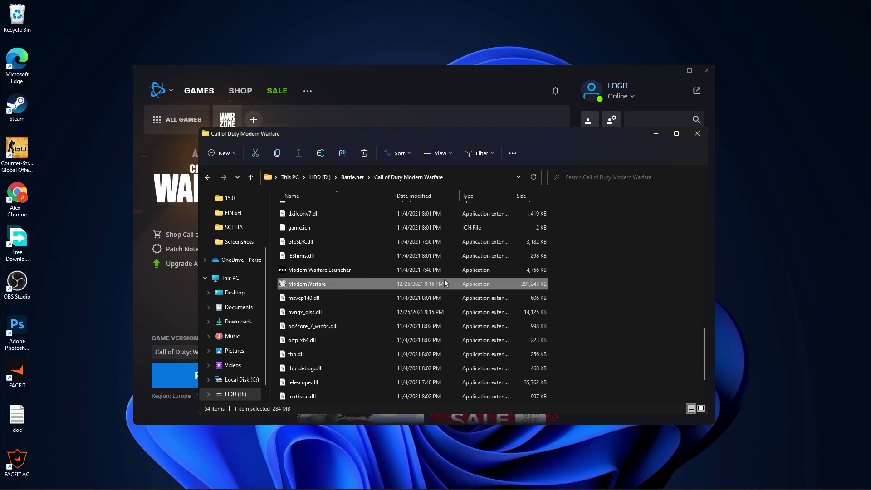
click(697, 135)
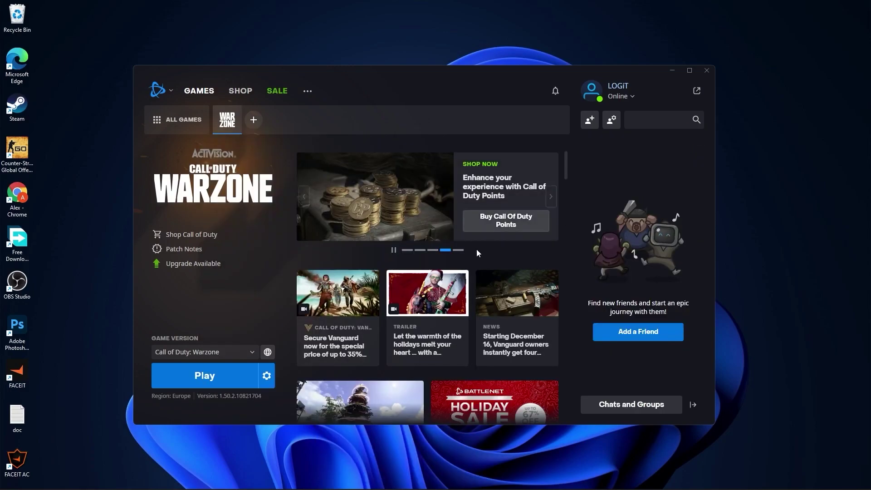
- Start a Scan and Repair of the Call of Duty: Warzone installation in Battle.net
click(267, 376)
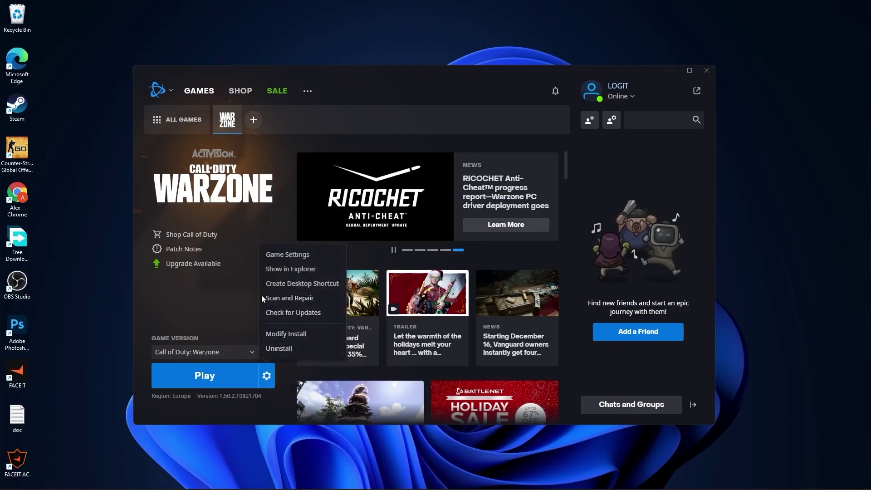
click(290, 298)
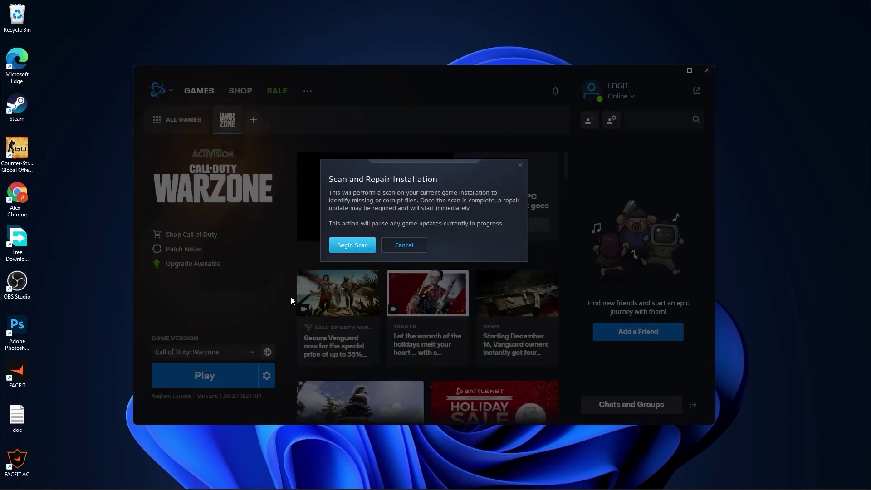
click(353, 245)
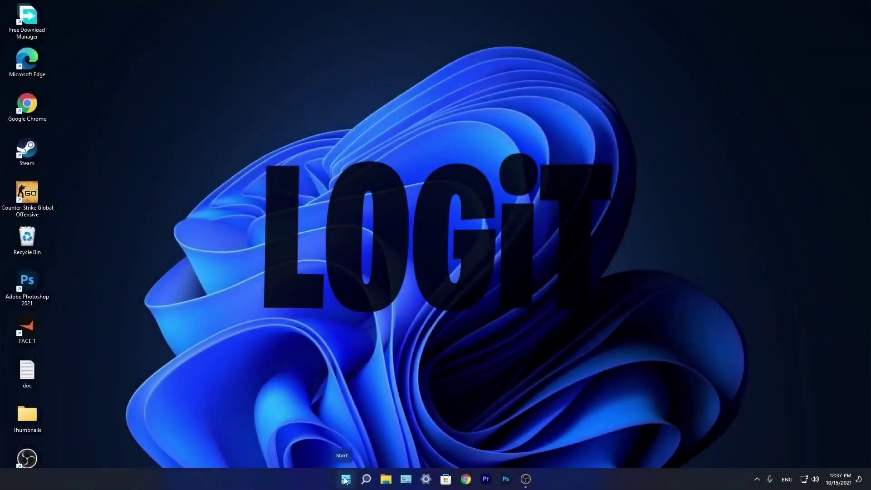
- Open Windows Settings and check the Windows Update status
click(345, 479)
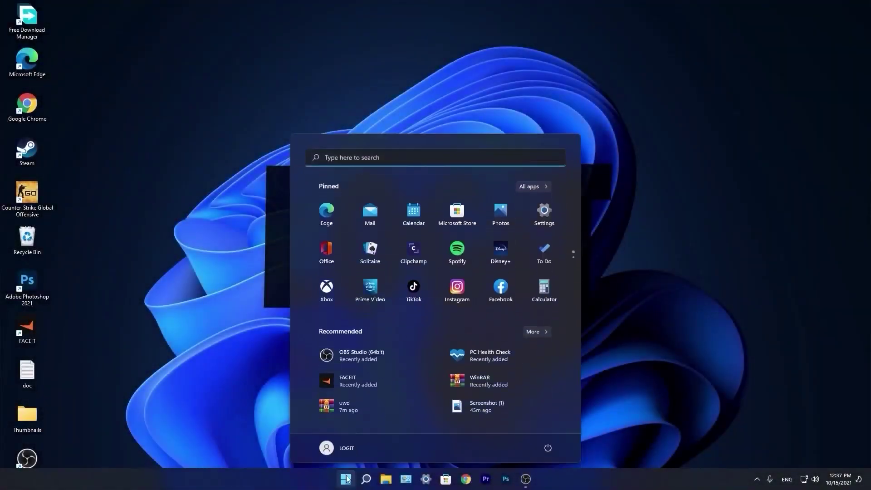
click(547, 214)
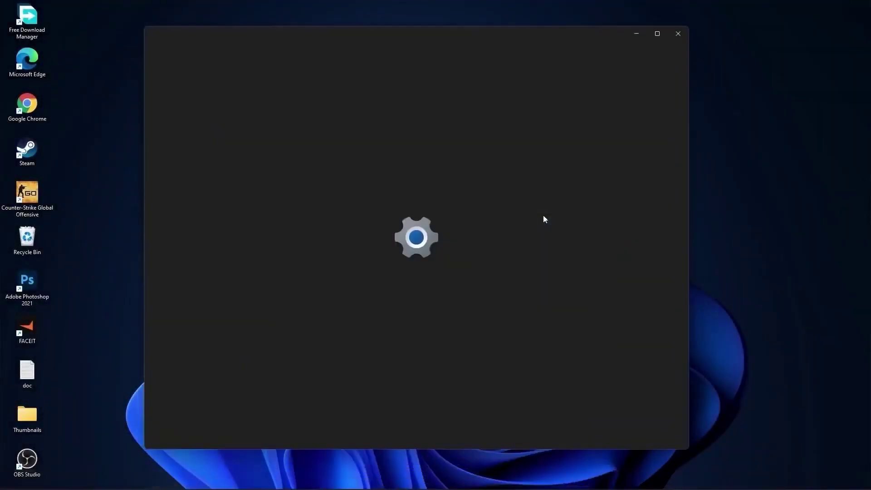
click(163, 307)
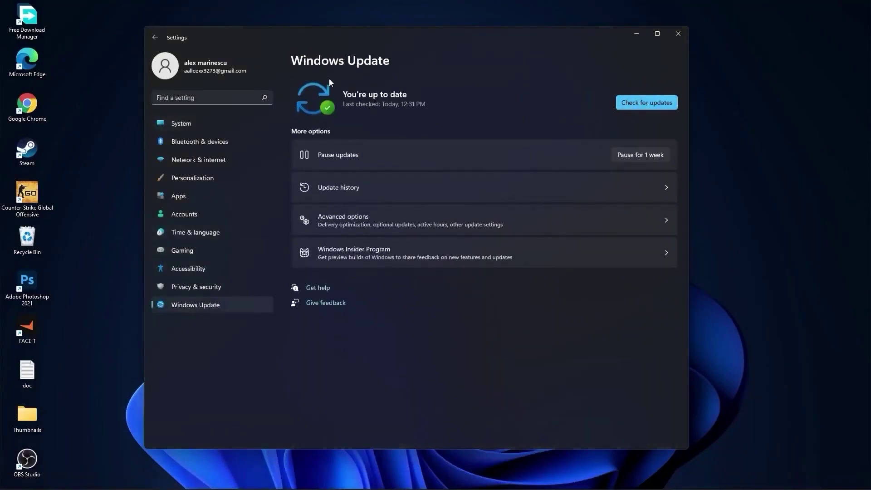
- Set the display's refresh rate to 74.97 Hz in the advanced display settings and return to the System page
click(169, 123)
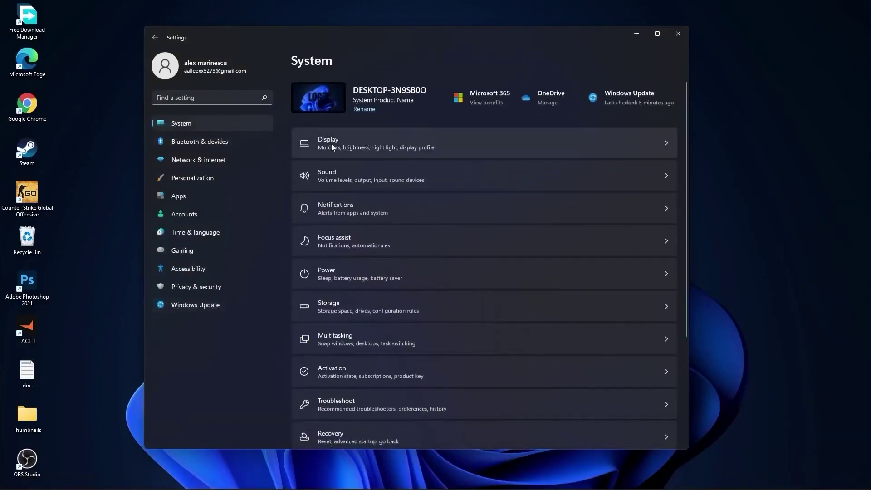
click(341, 140)
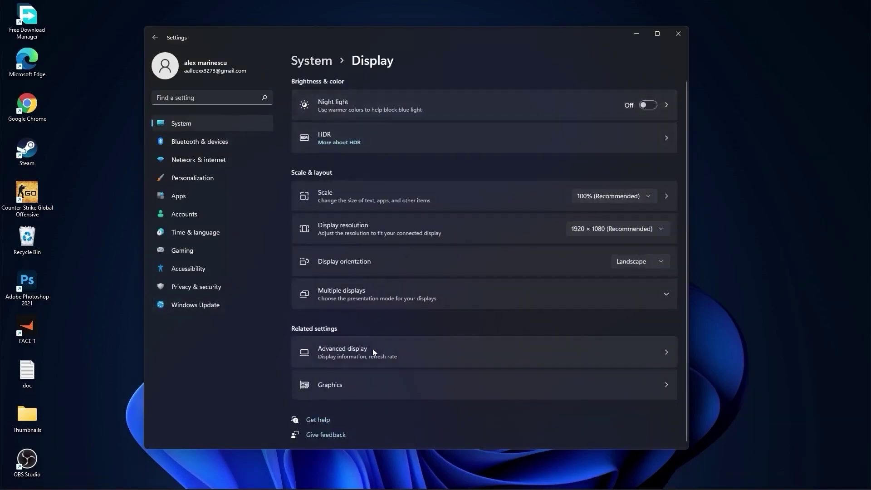
click(344, 352)
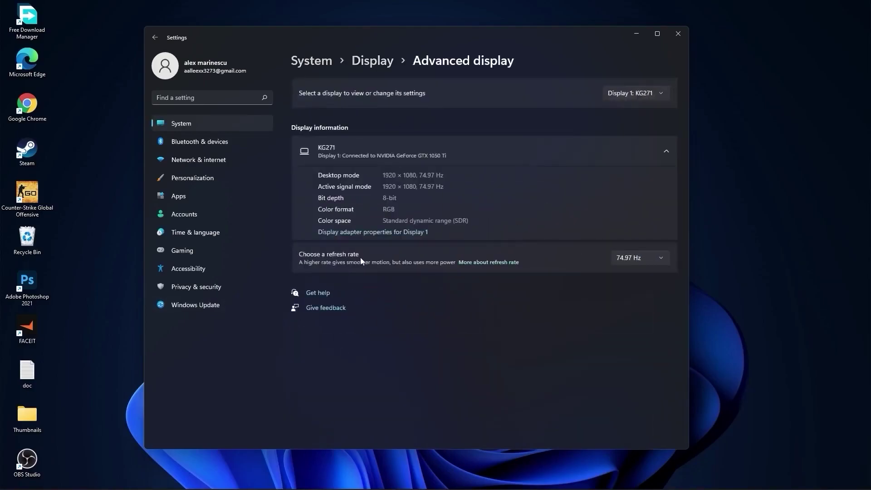
click(642, 257)
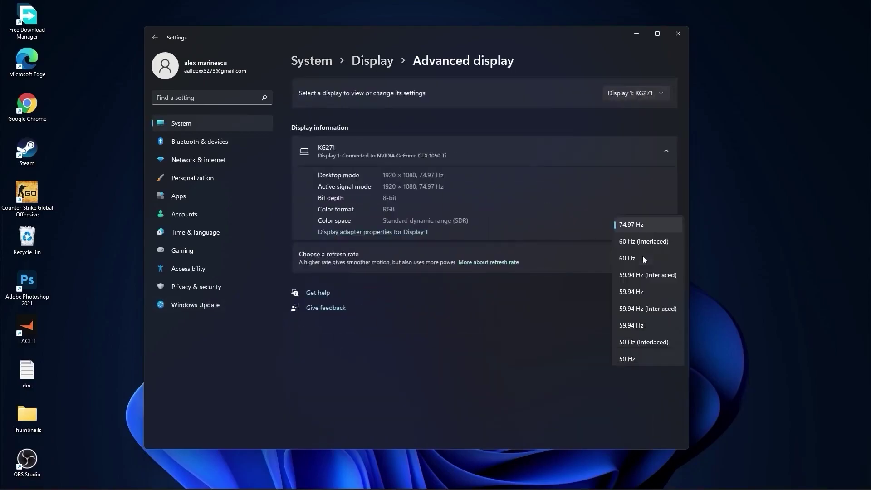
click(628, 224)
click(317, 61)
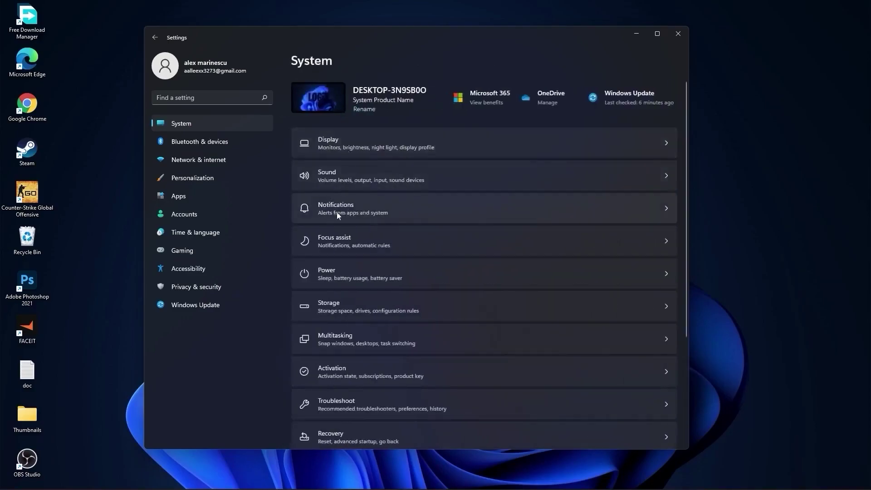
- Review the Notifications and Focus assist settings, including the focus assist automatic rules
click(339, 209)
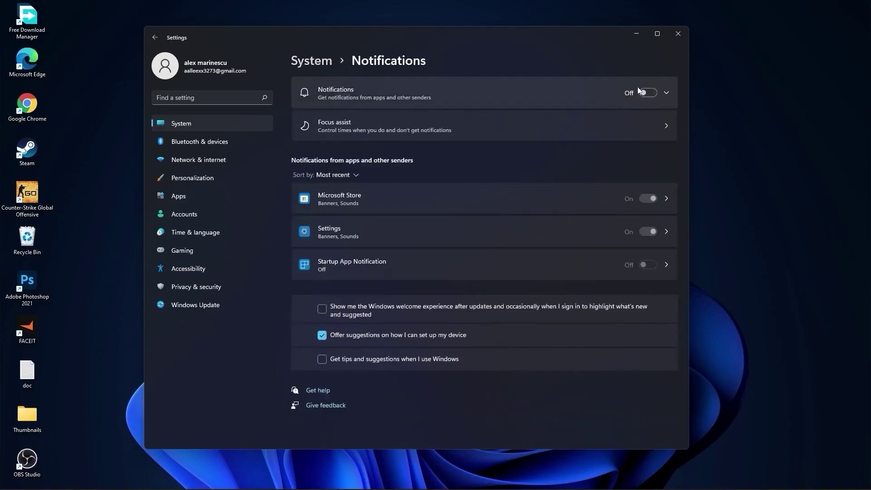
click(316, 62)
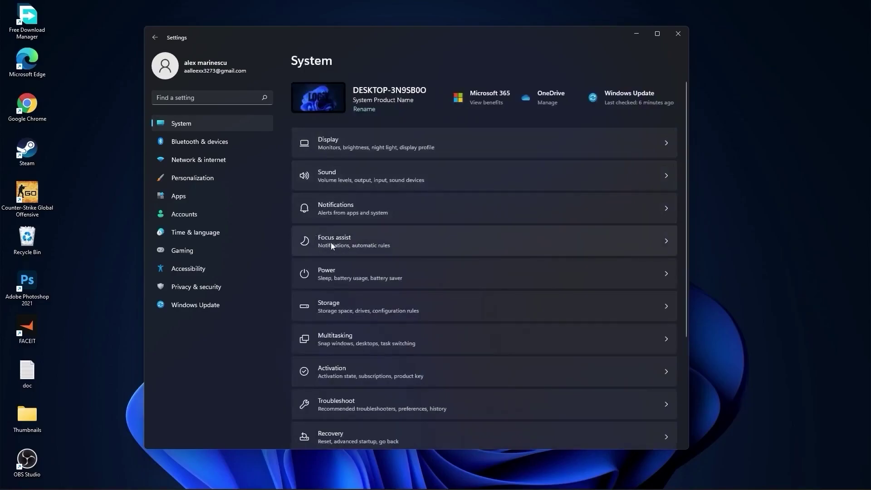
click(329, 240)
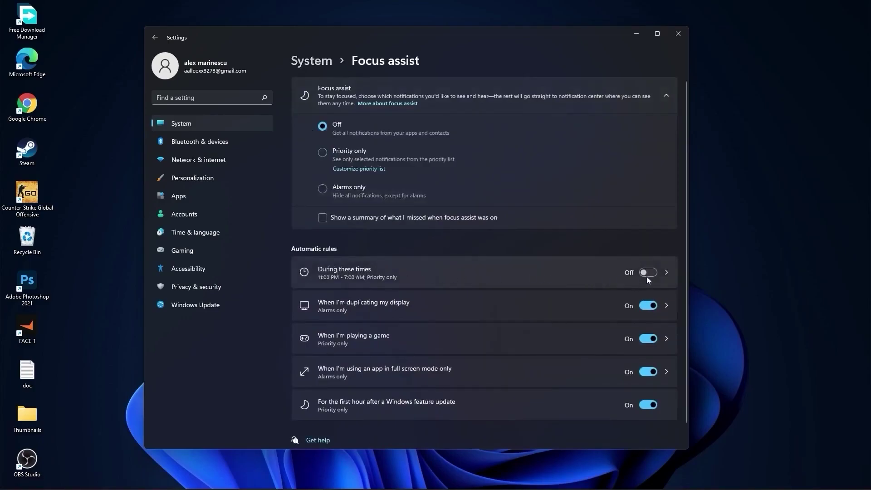
click(318, 62)
- Set the system's power mode to Best performance and return to the System page
click(337, 279)
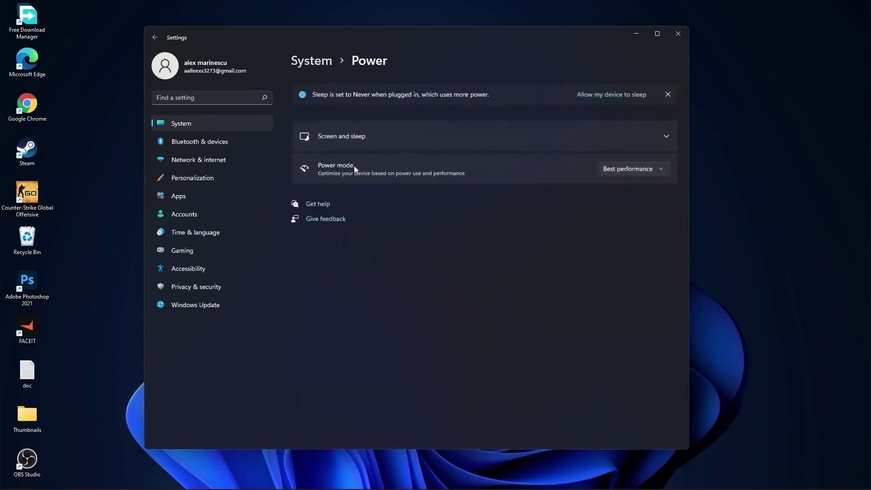
click(626, 170)
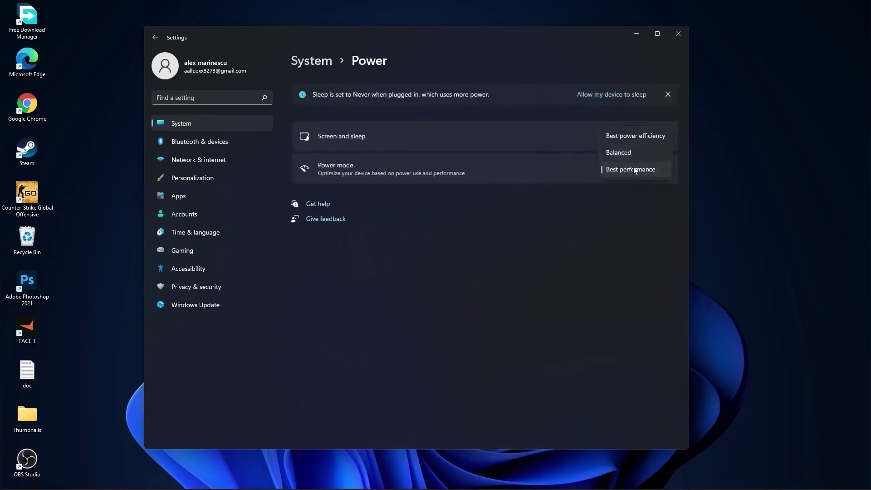
click(636, 172)
click(311, 61)
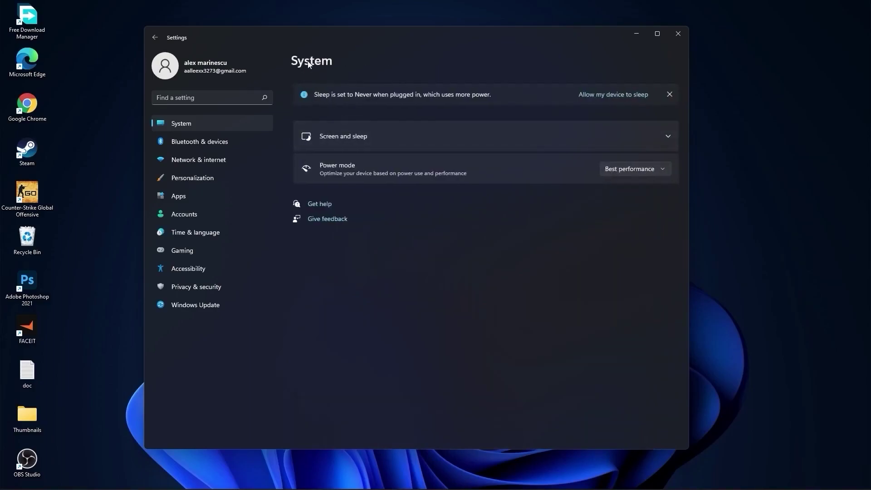
- Clean up the Downloads and Previous Windows installation(s) temporary files through the storage cleanup recommendations
click(336, 304)
scroll(341, 313, down, 2)
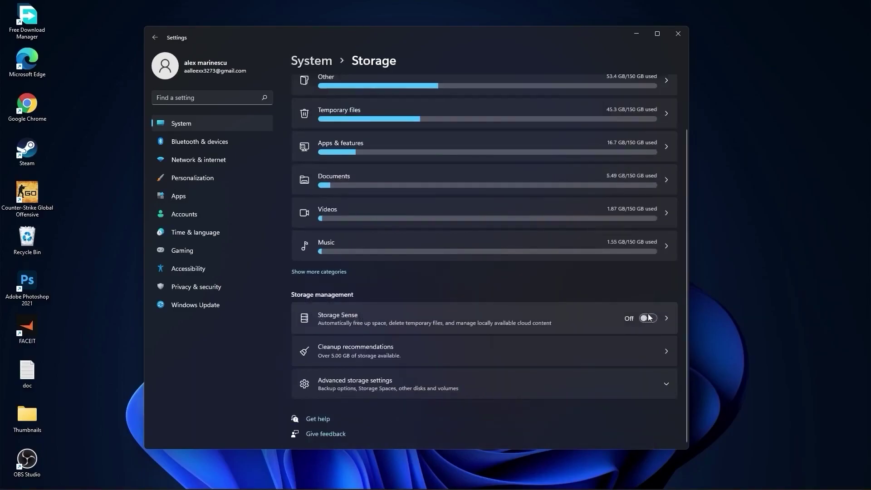
click(354, 348)
click(324, 130)
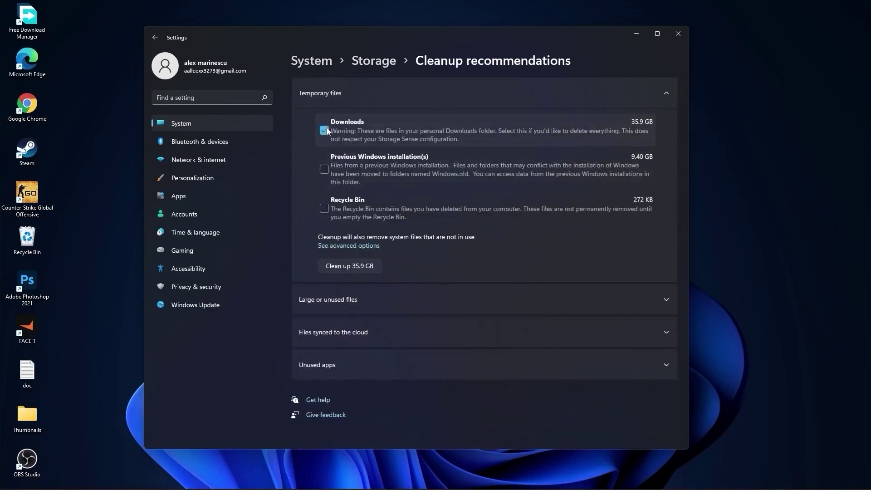
click(325, 169)
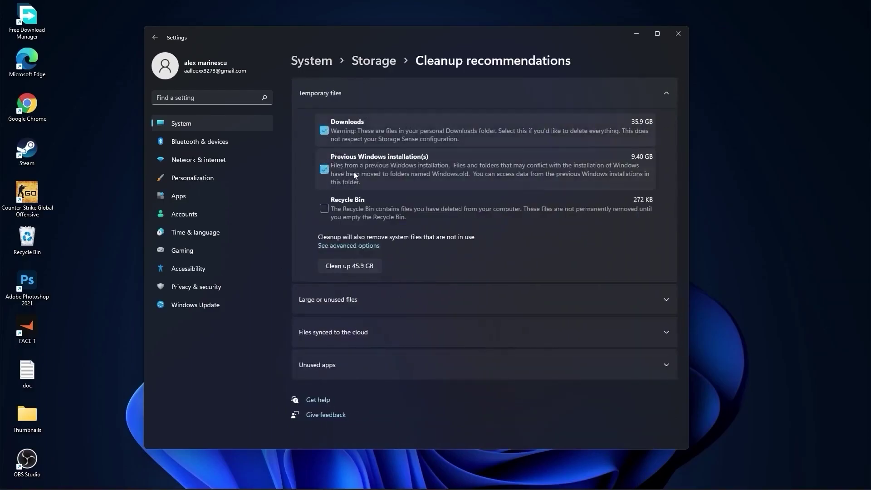
click(349, 265)
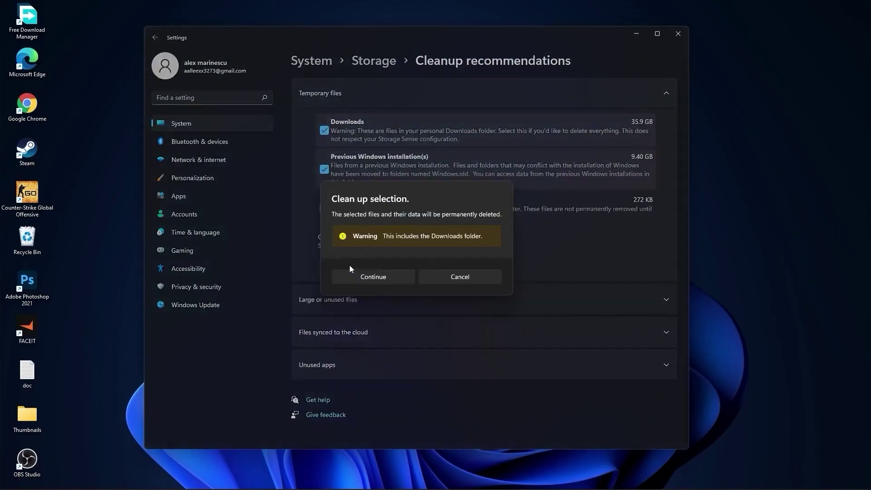
click(373, 277)
click(313, 60)
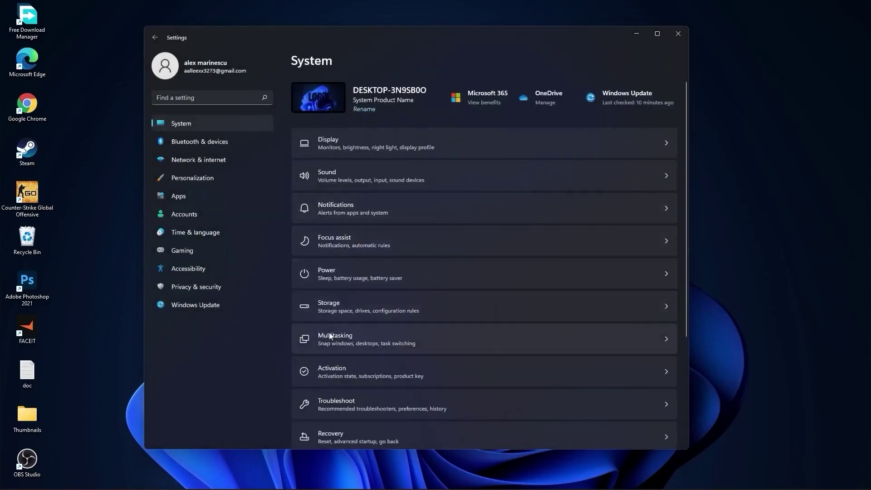
- Review the Multitasking and Remote Desktop settings, checking the snap windows, title bar window shake and Remote Desktop switches
click(347, 337)
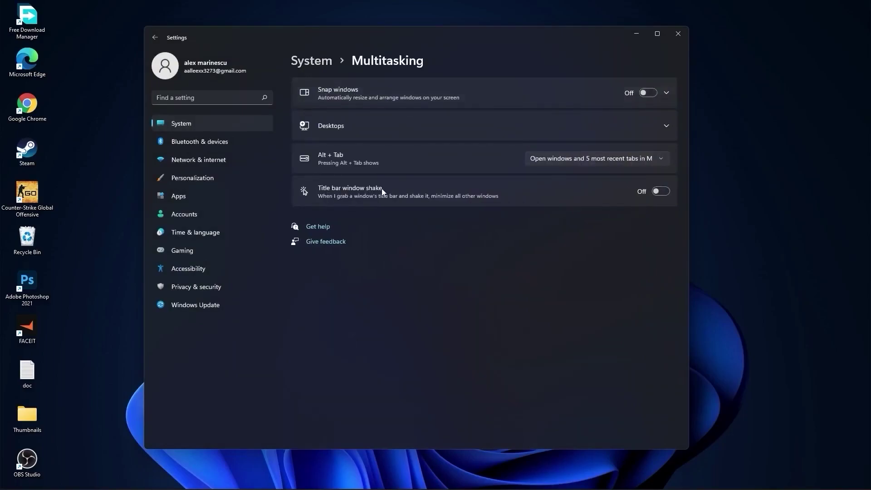
click(314, 65)
scroll(472, 309, down, 5)
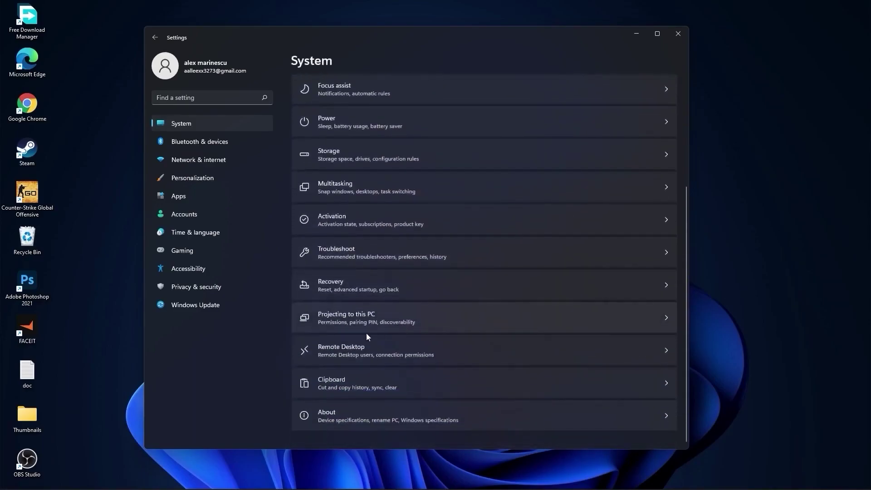
click(351, 345)
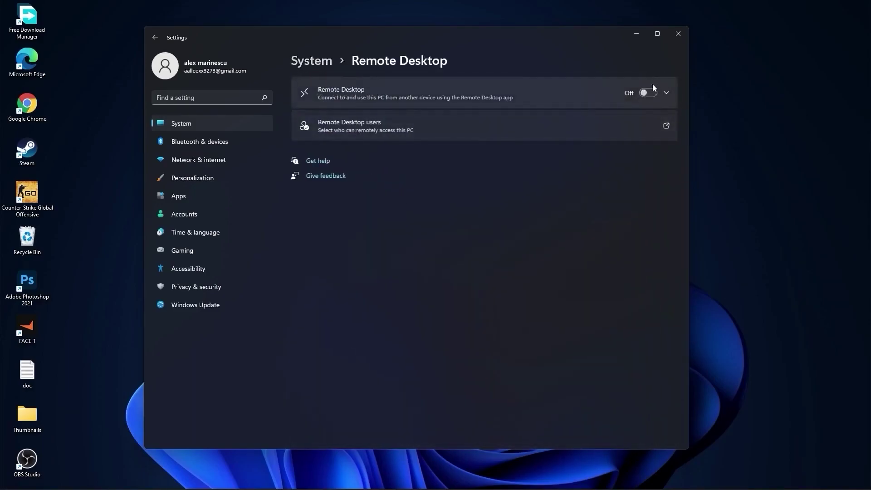
click(311, 61)
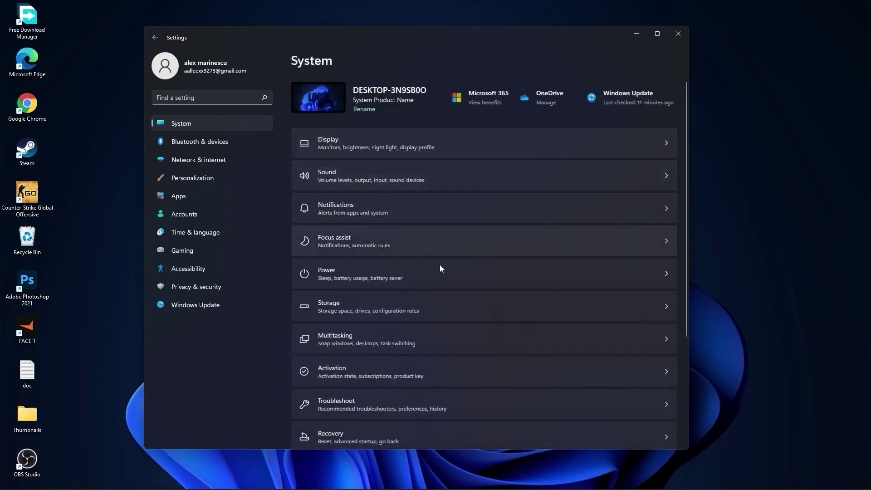
scroll(431, 255, down, 3)
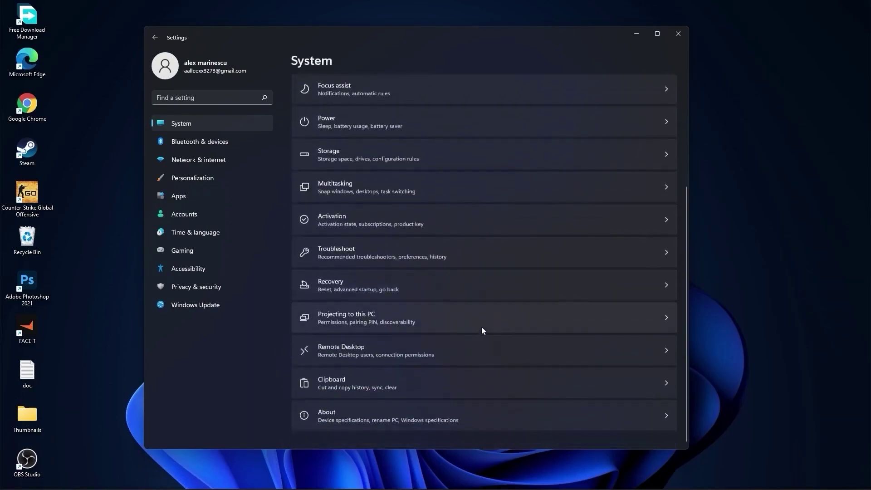
- Review the Clipboard settings and the background type choices in the Personalization settings
click(339, 382)
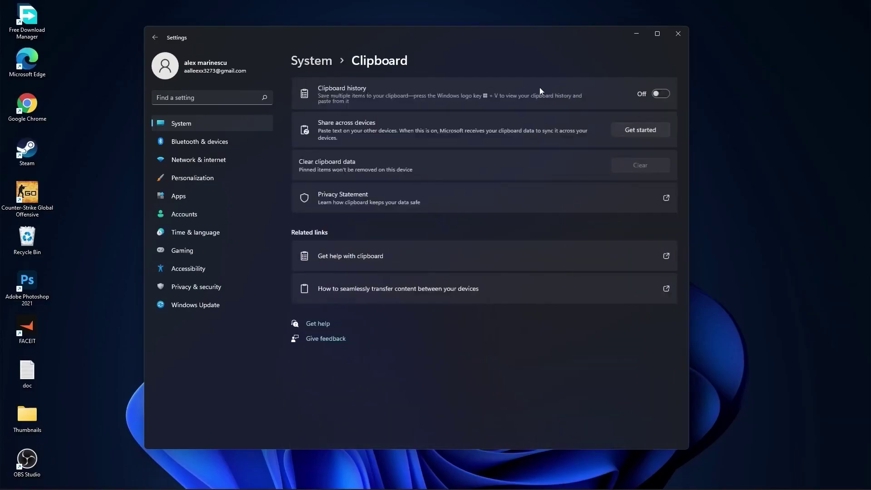
click(313, 61)
click(201, 181)
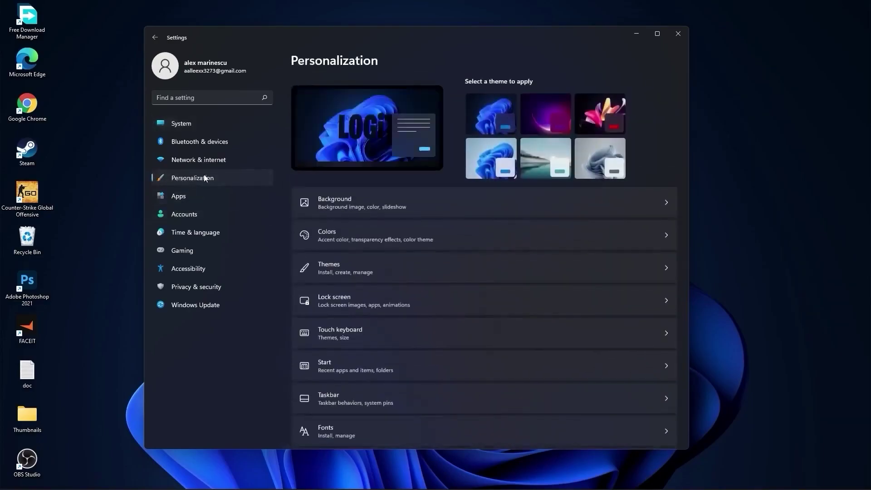
click(351, 198)
click(627, 186)
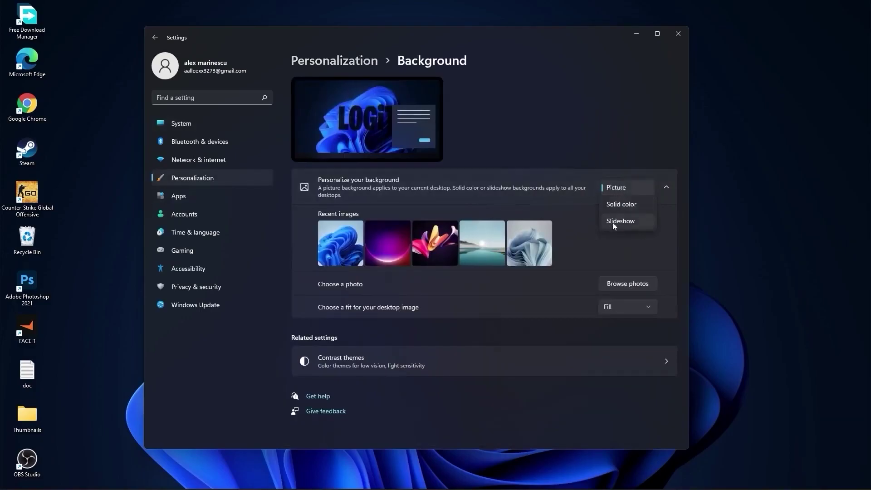
click(636, 239)
- Look through the installed apps list and check the uninstall option for Adobe Photoshop 2021
click(181, 196)
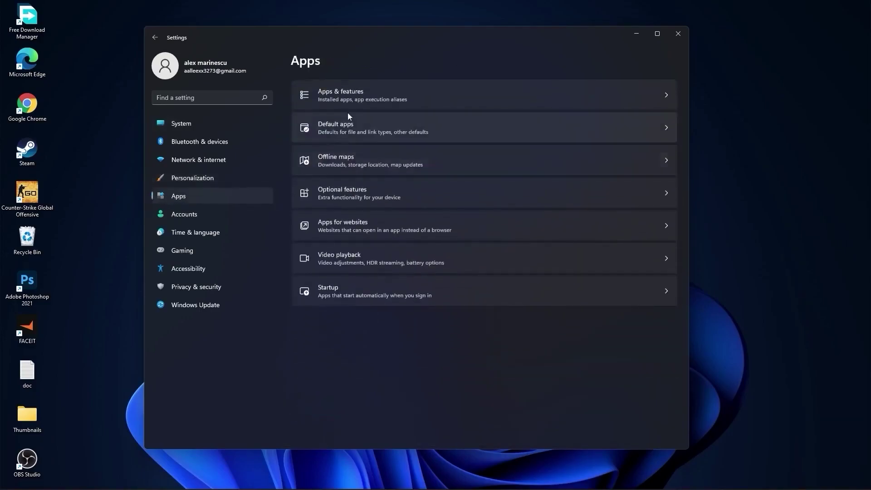
click(360, 92)
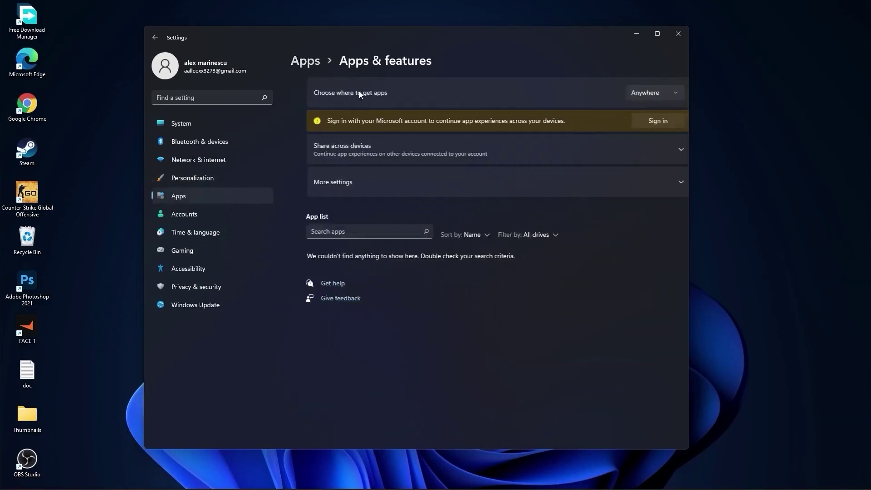
scroll(504, 309, down, 5)
scroll(504, 319, up, 5)
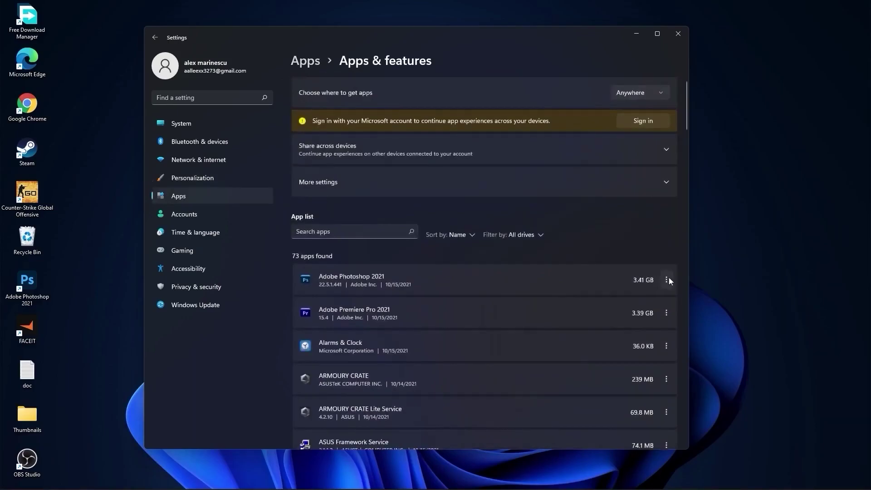
click(663, 280)
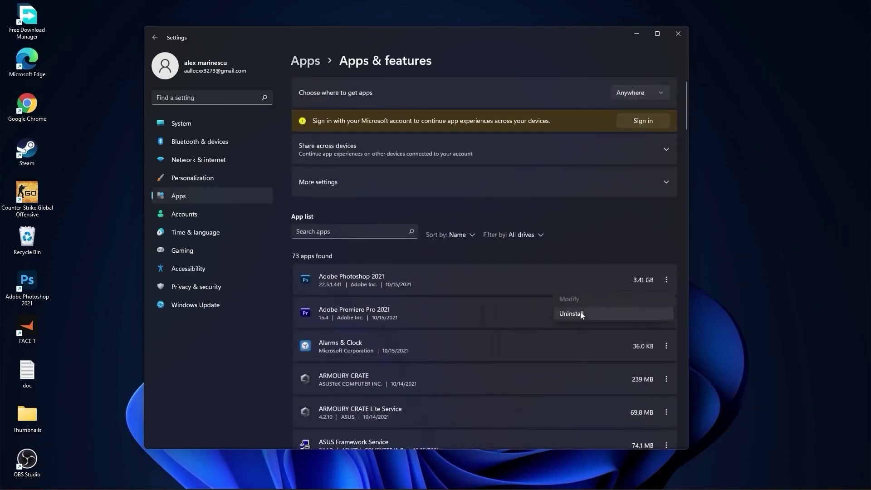
- Turn off opening Xbox Game Bar with the controller button and return to the Gaming page
click(183, 254)
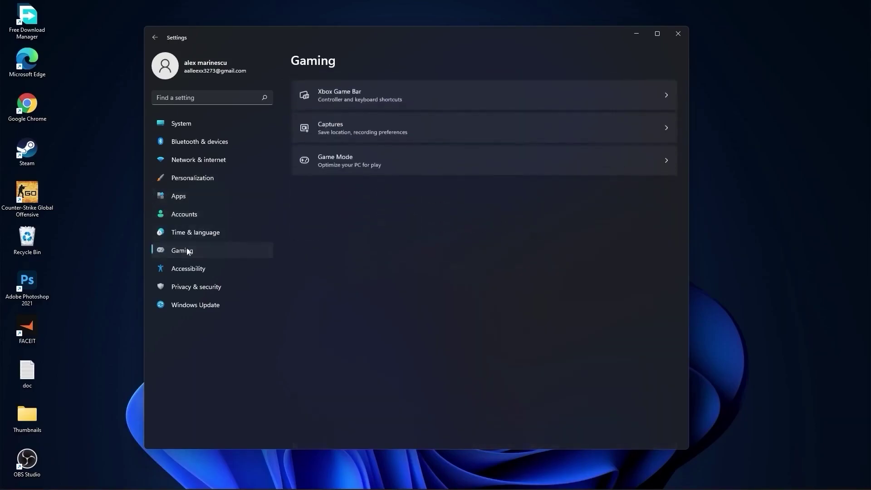
click(369, 92)
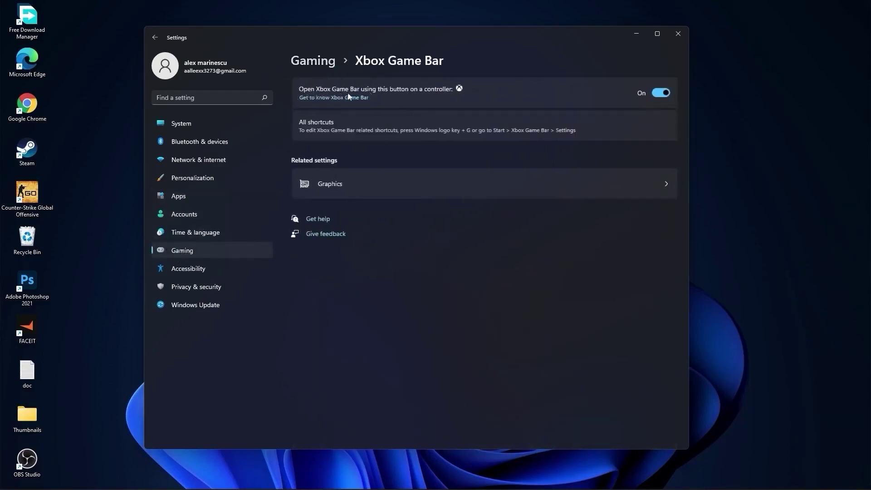
click(663, 93)
click(313, 61)
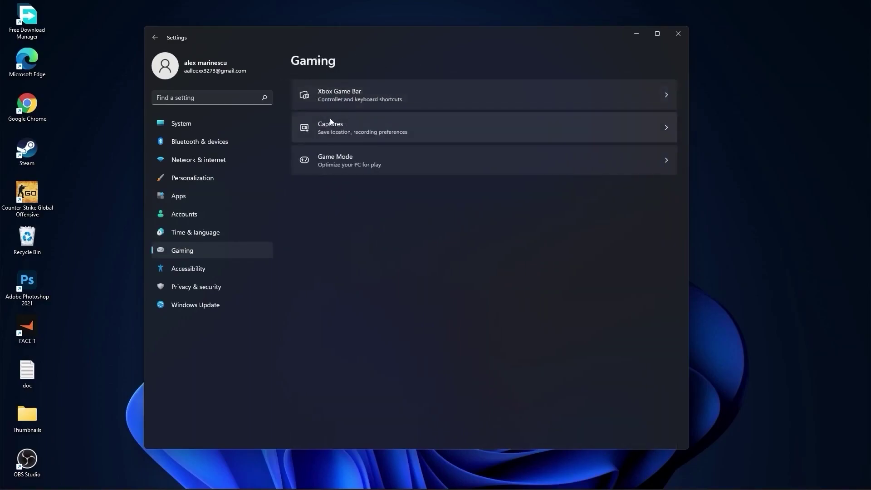
- Turn off capturing audio and the mouse cursor when recording a game, and check the Game Mode switch
click(342, 126)
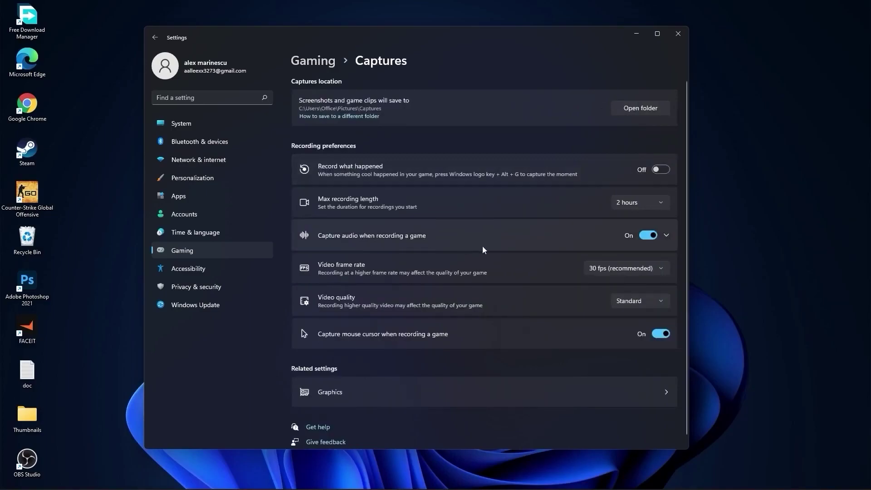
click(664, 235)
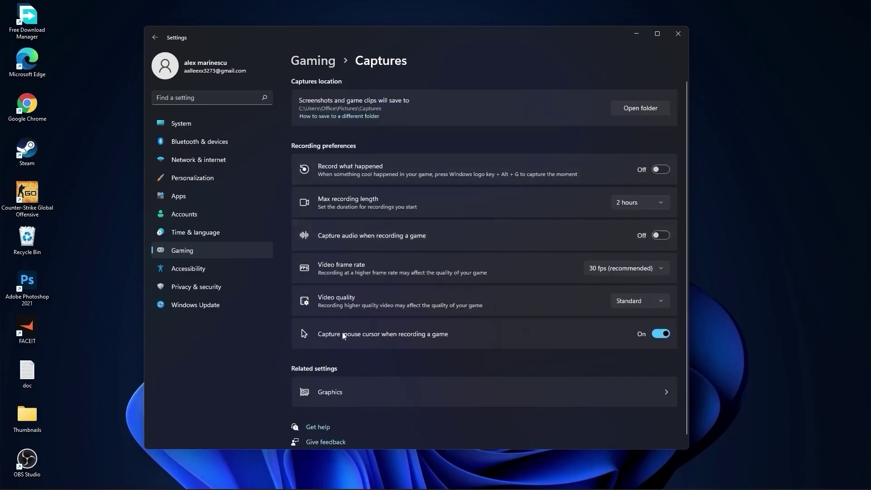
click(660, 334)
click(313, 61)
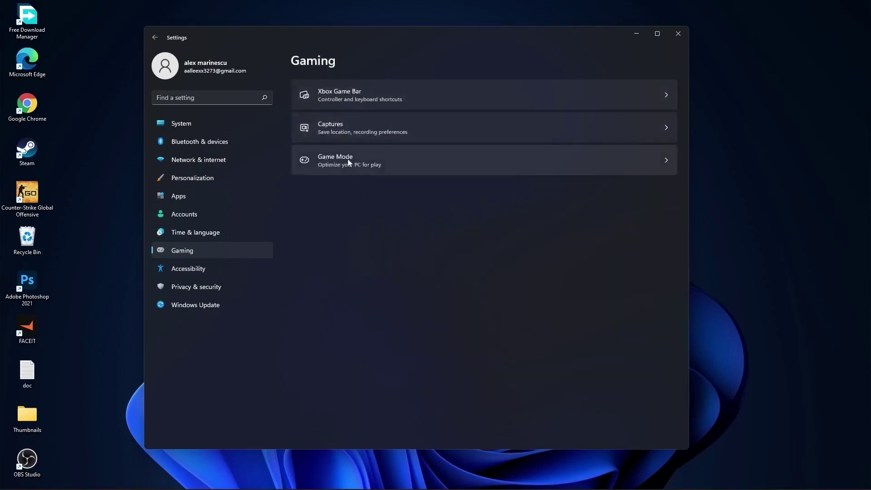
click(345, 158)
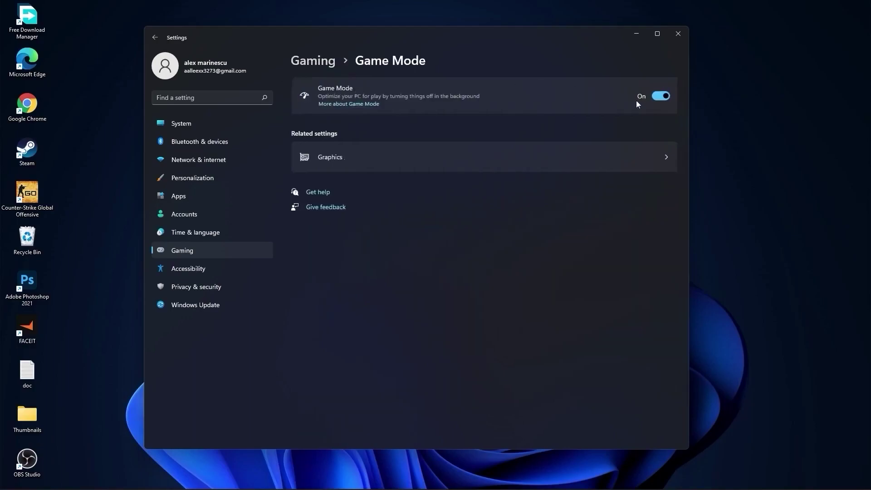
click(182, 250)
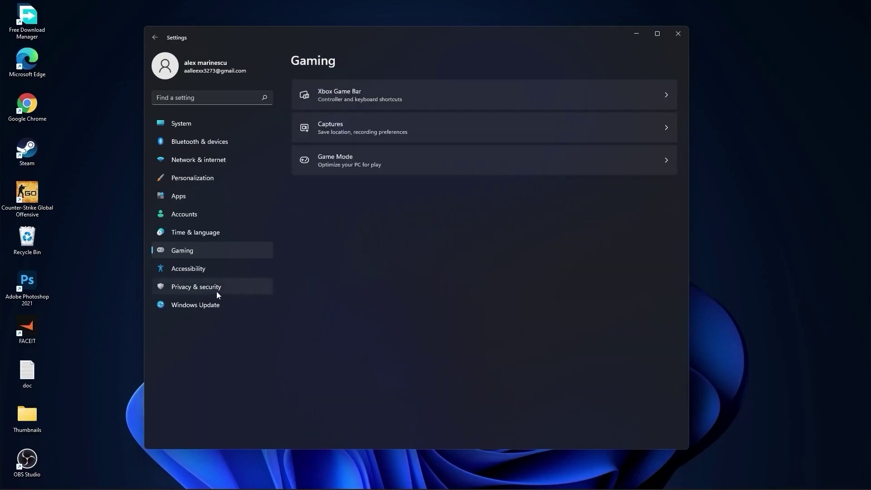
- Review the General, Speech, and Inking & typing personalization switches in the Privacy & security settings
click(209, 287)
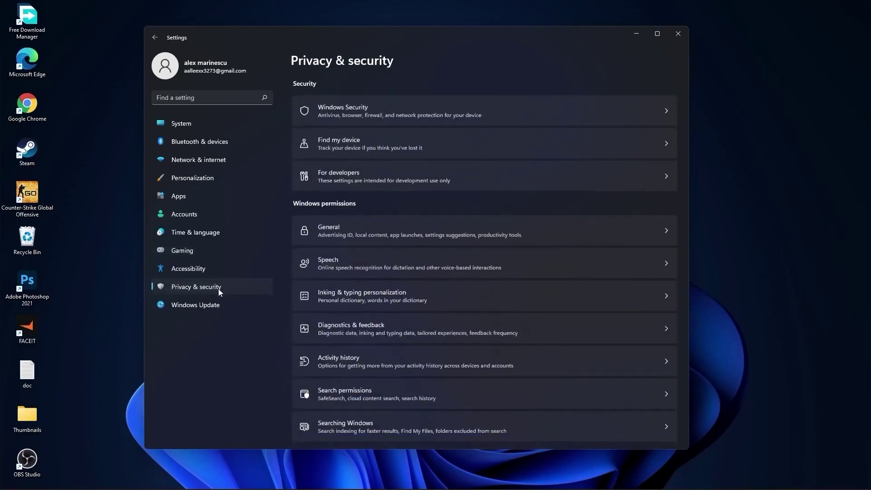
click(349, 229)
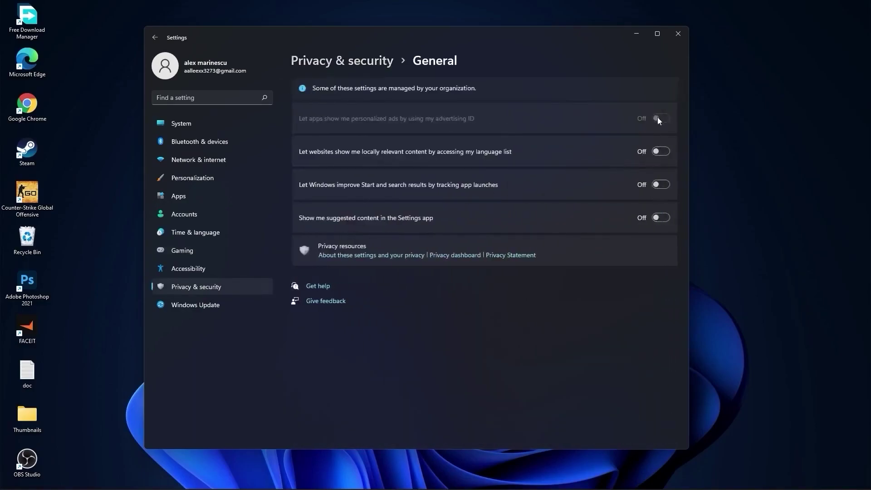
click(360, 64)
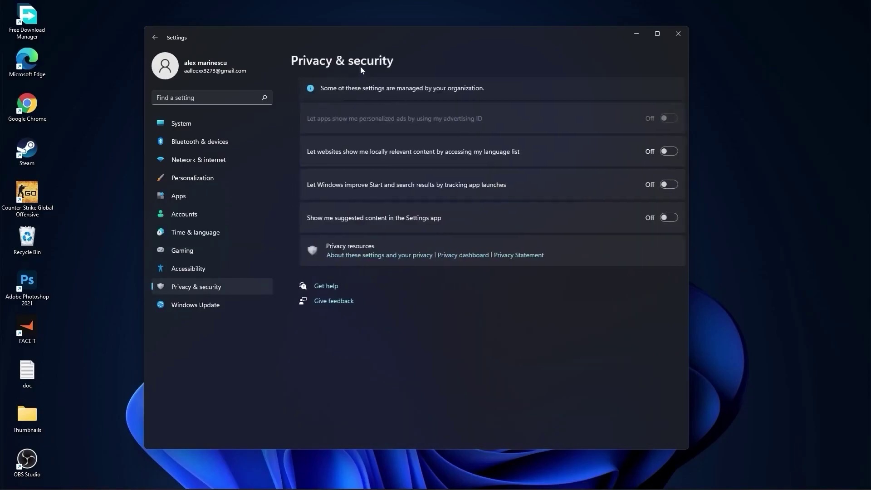
click(351, 262)
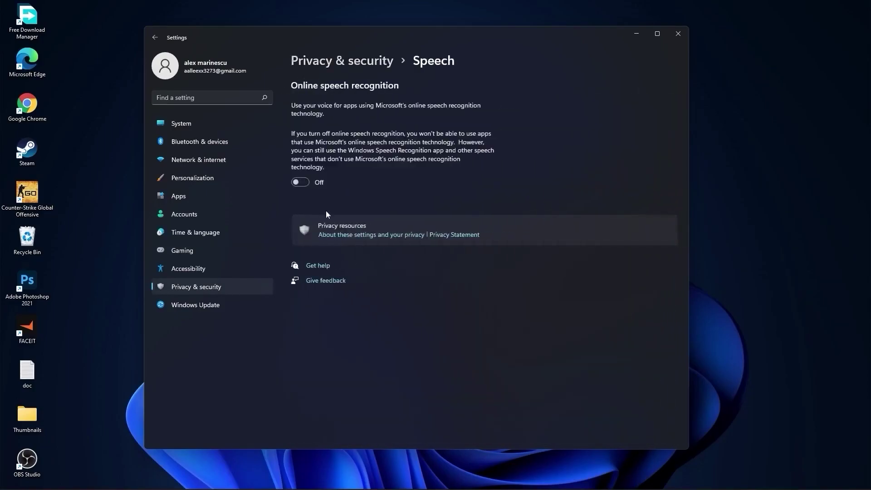
click(355, 63)
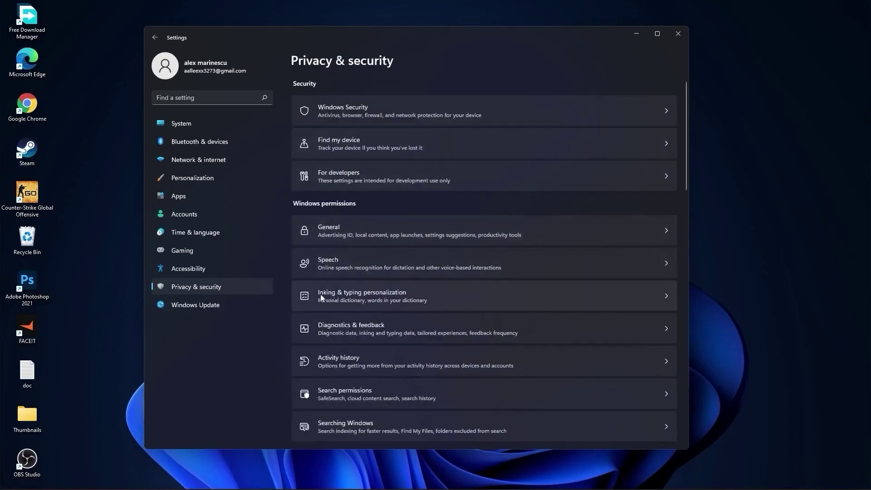
click(394, 295)
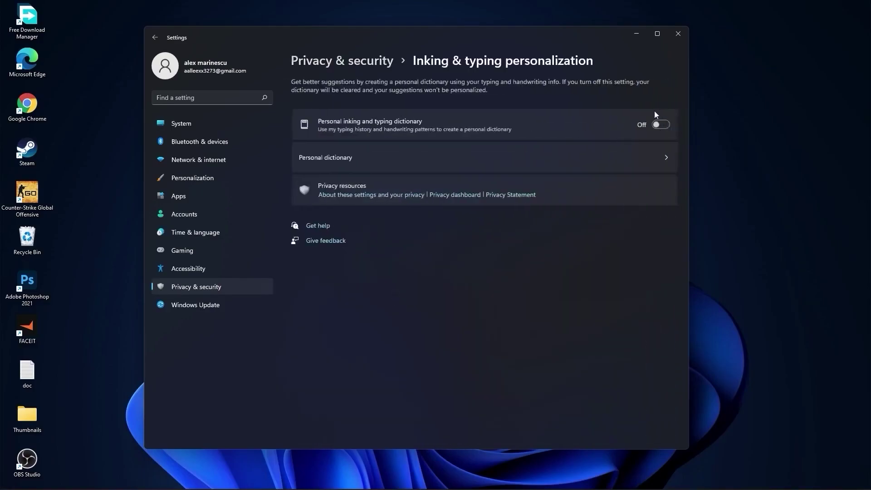
click(344, 61)
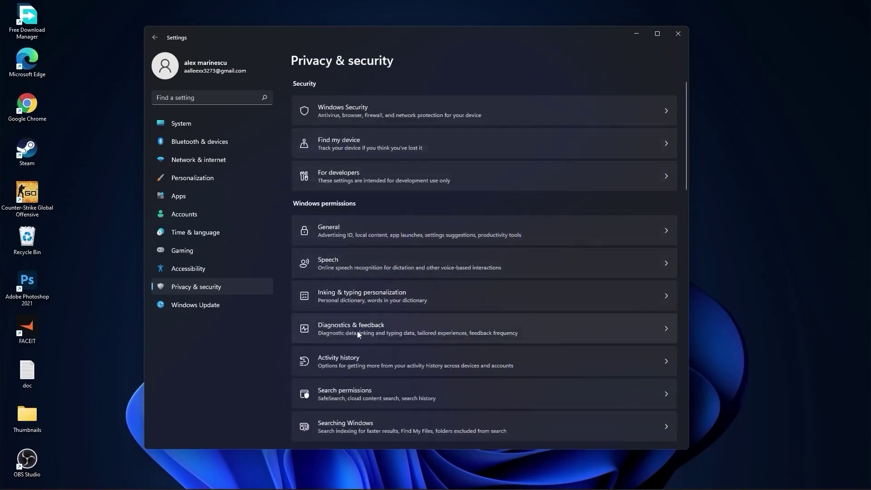
- Review the Diagnostics & feedback, Activity history and Searching Windows privacy settings
click(370, 333)
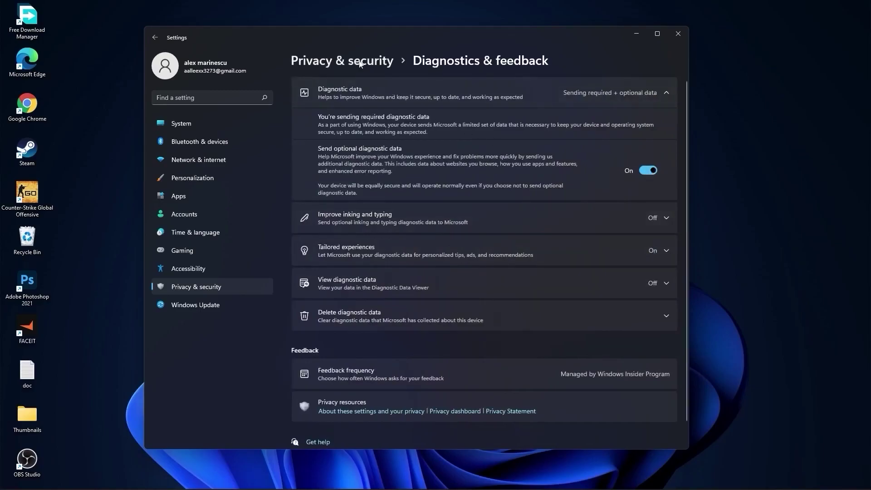
click(343, 61)
click(354, 363)
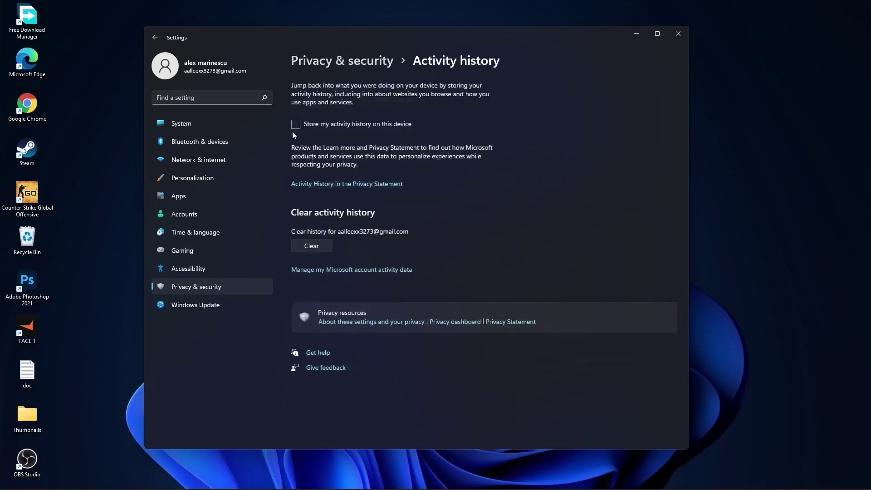
click(341, 59)
scroll(430, 232, down, 5)
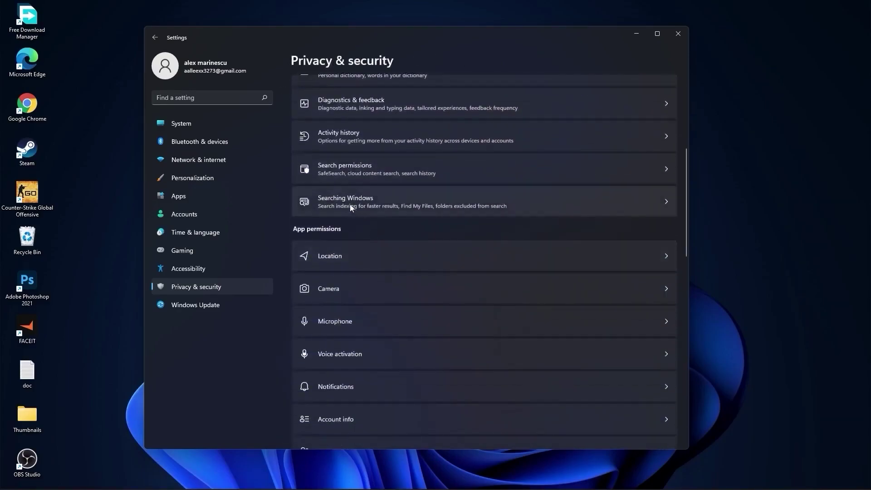
click(364, 200)
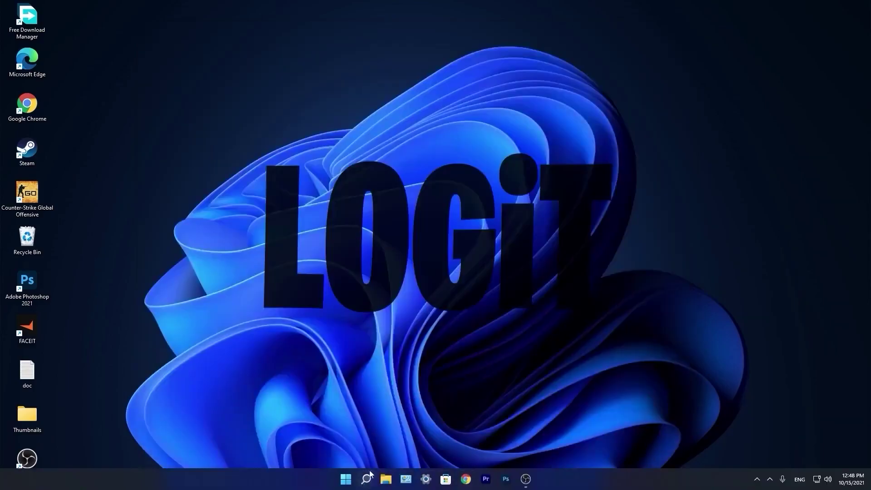
- Switch to Task Manager, disable the CCXProcess startup entry and close Task Manager
right_click(369, 479)
click(368, 480)
text(ta)
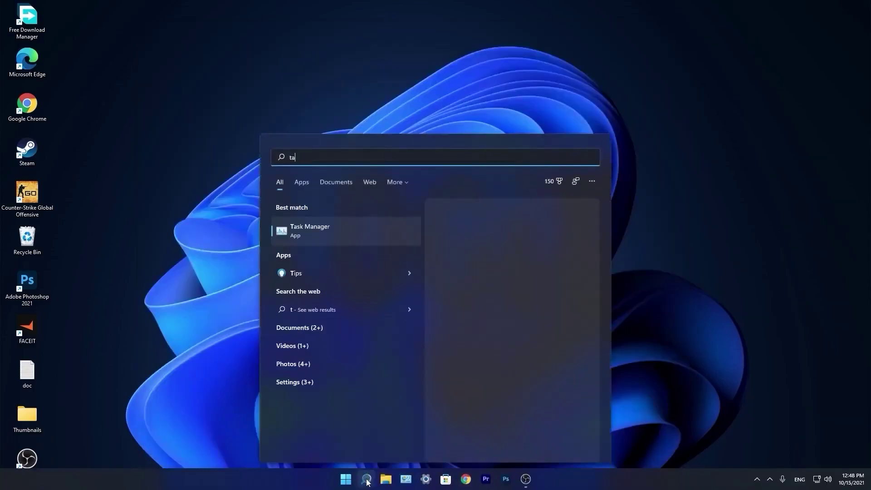
text(sk)
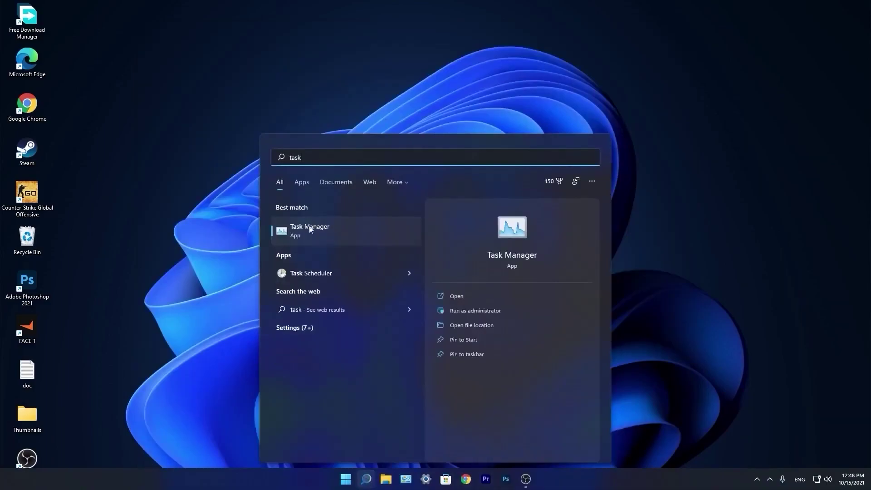
click(319, 230)
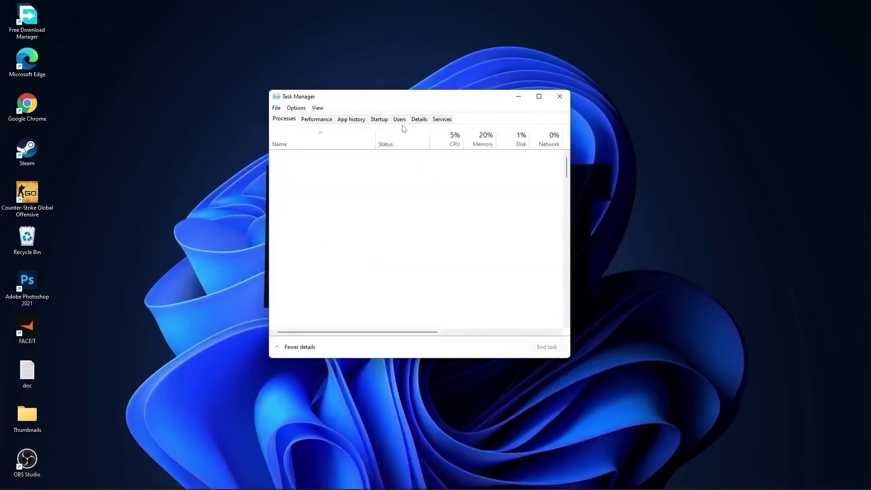
click(385, 120)
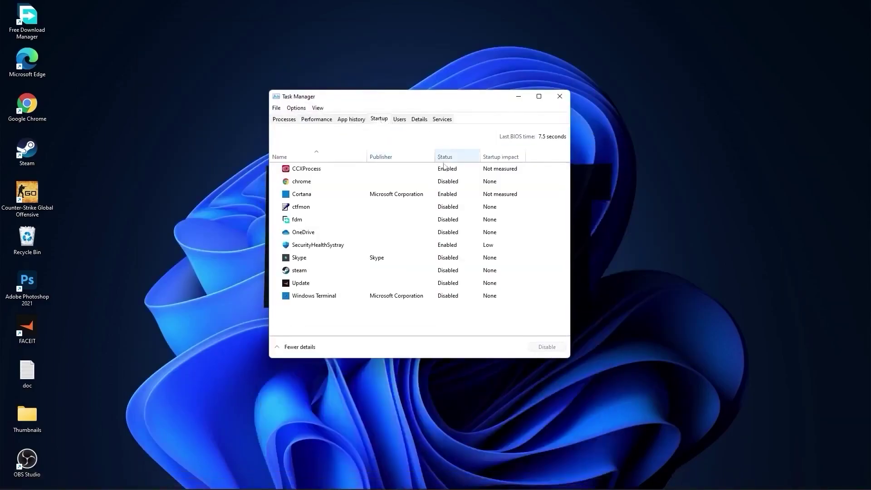
right_click(447, 169)
key(Escape)
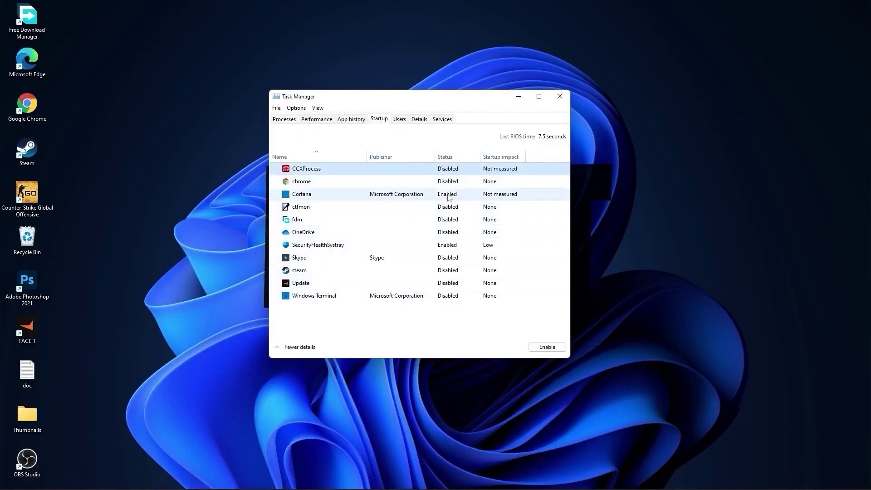
click(558, 97)
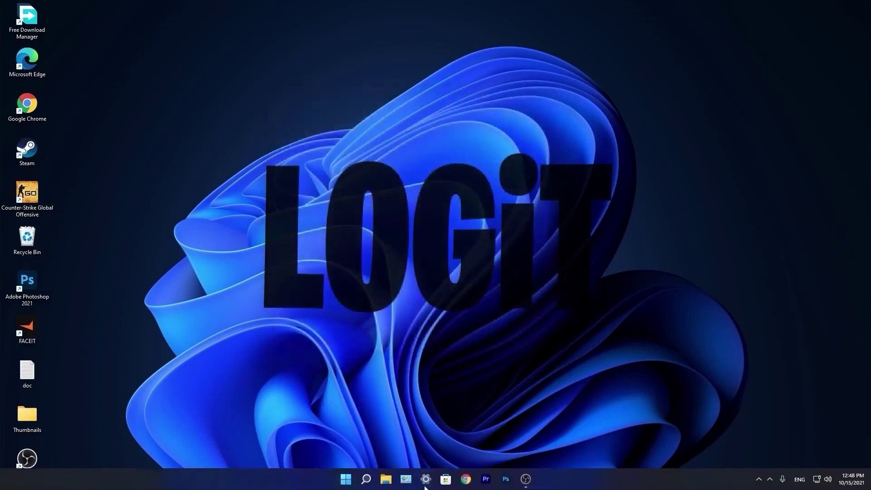
- Open Defragment and Optimize Drives and optimize the C: solid state drive
click(366, 479)
text(optimi)
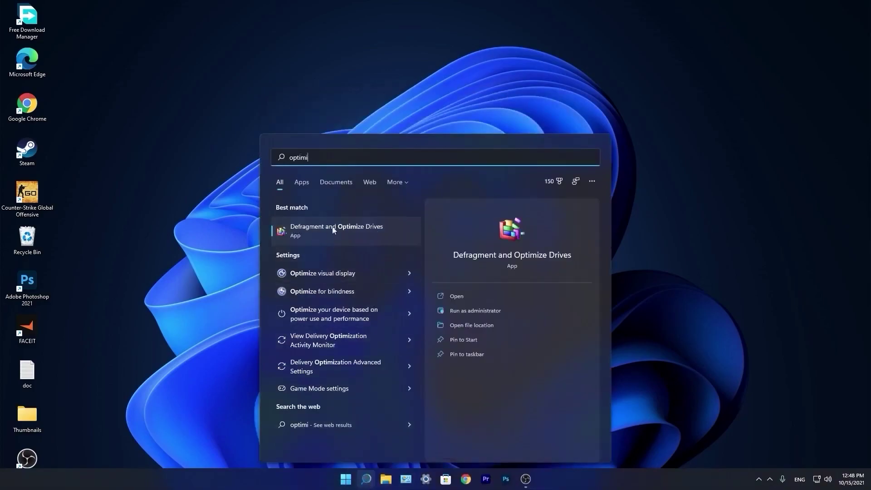
click(349, 231)
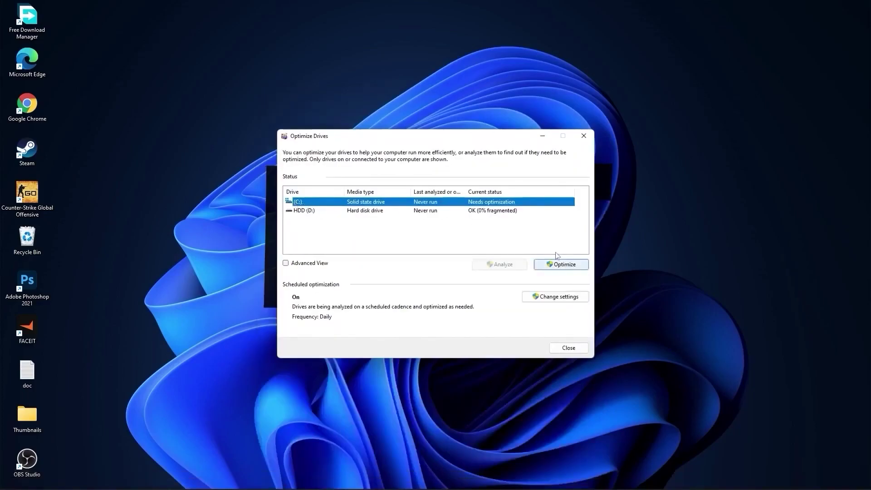
click(558, 268)
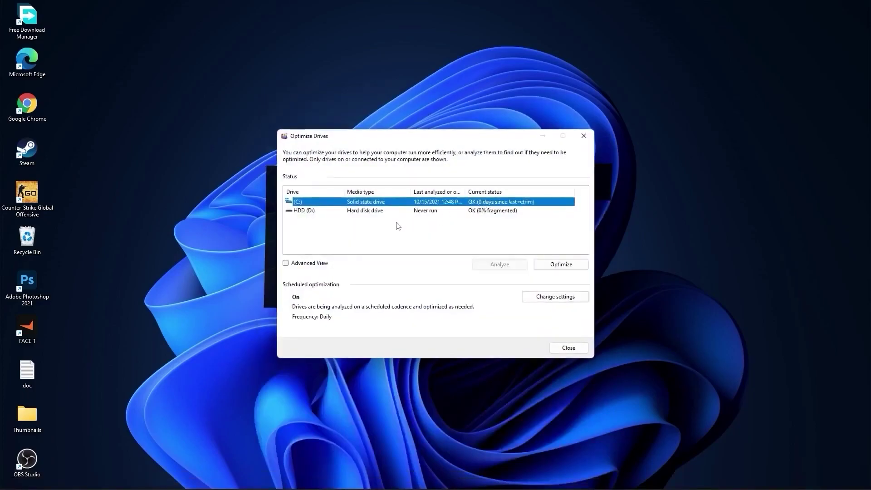
- Analyze and optimize the HDD (D:) hard disk drive
click(320, 212)
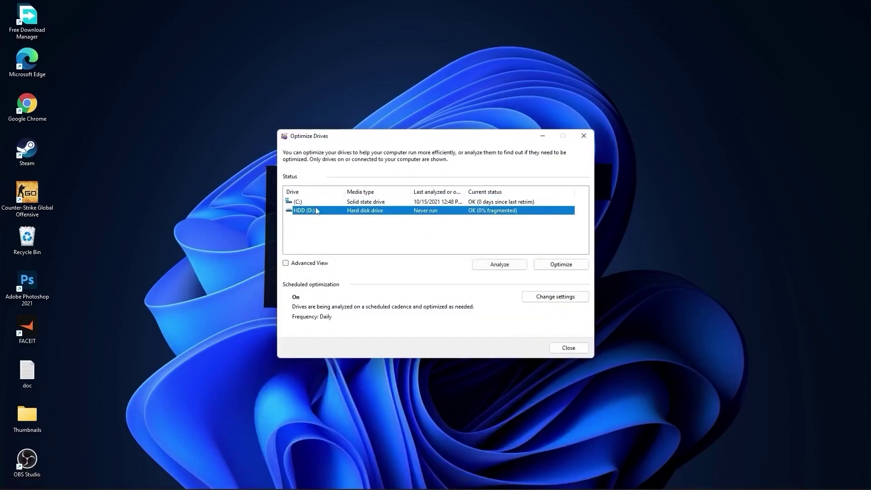
click(498, 265)
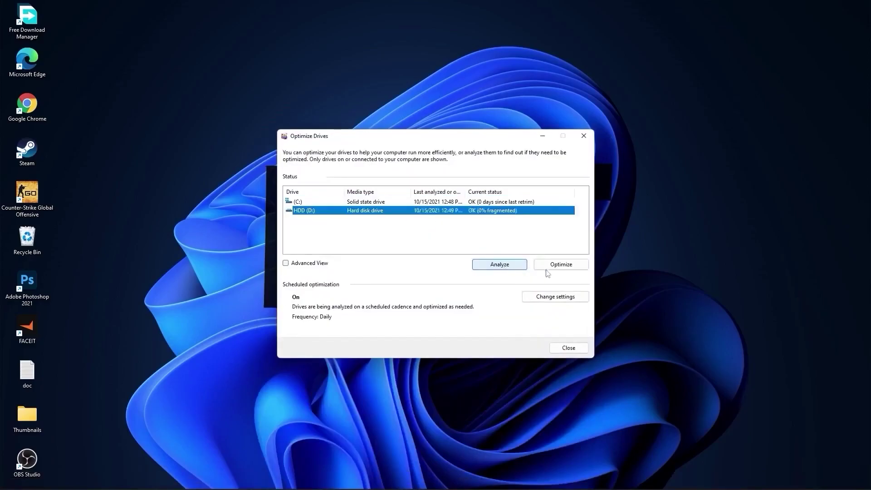
click(569, 264)
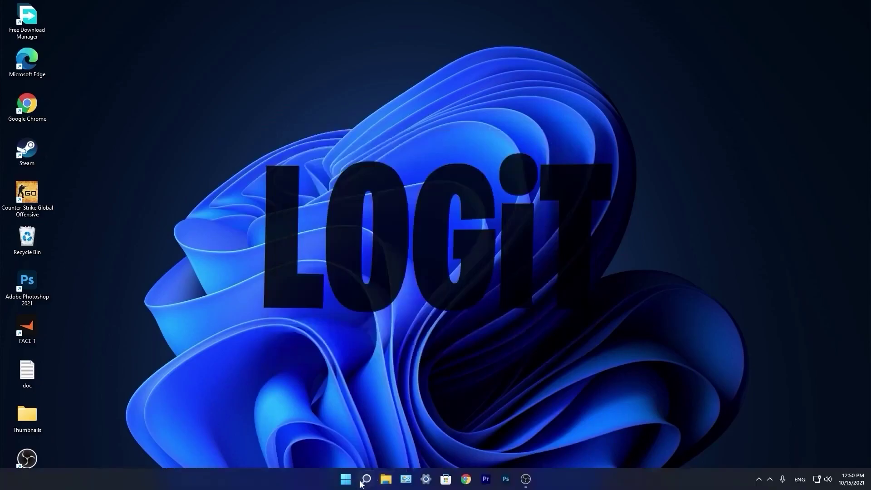
- Open the Windows Temp folder by running temp, grant access to it and delete all its files and folders
click(367, 480)
text(run)
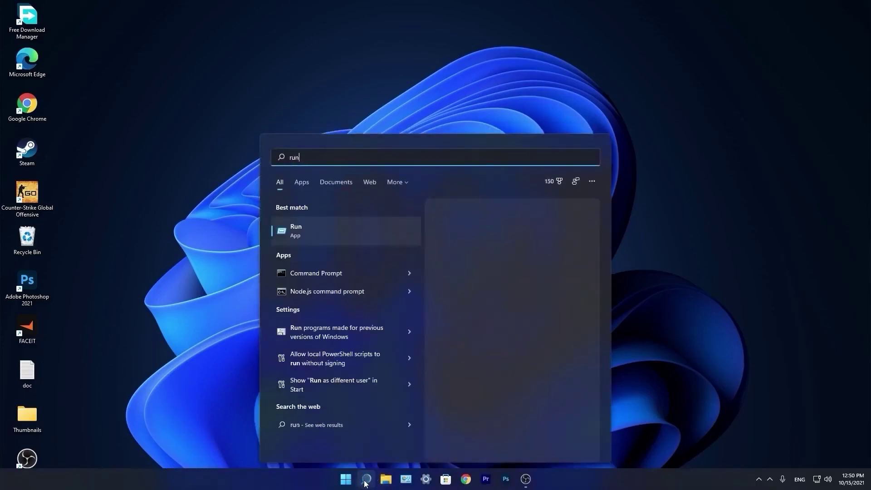
click(314, 230)
text(temp)
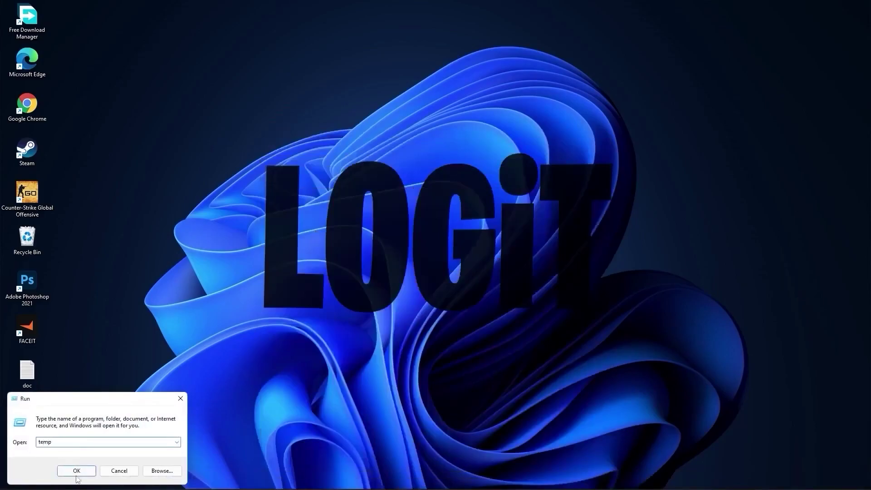
click(80, 470)
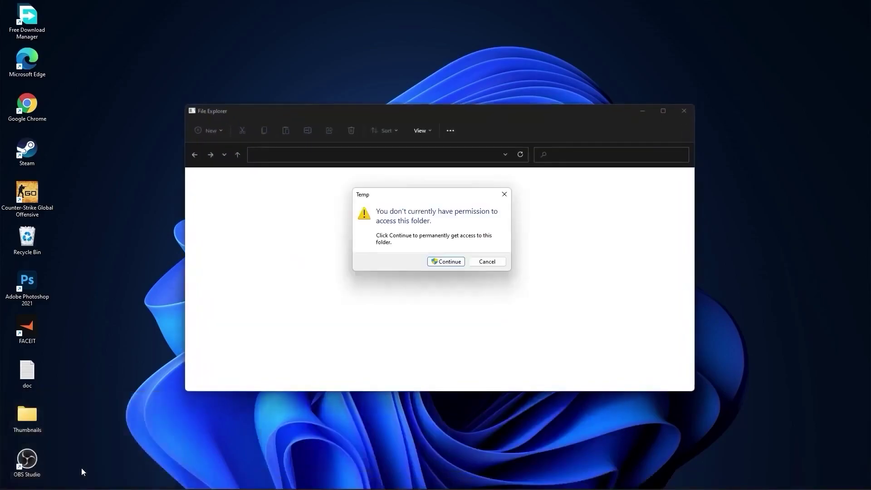
click(451, 262)
drag(522, 330, 328, 188)
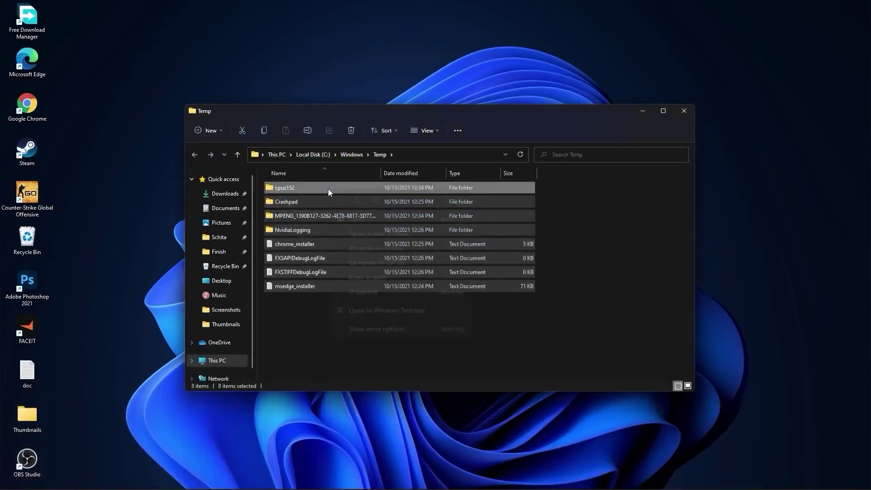
right_click(328, 188)
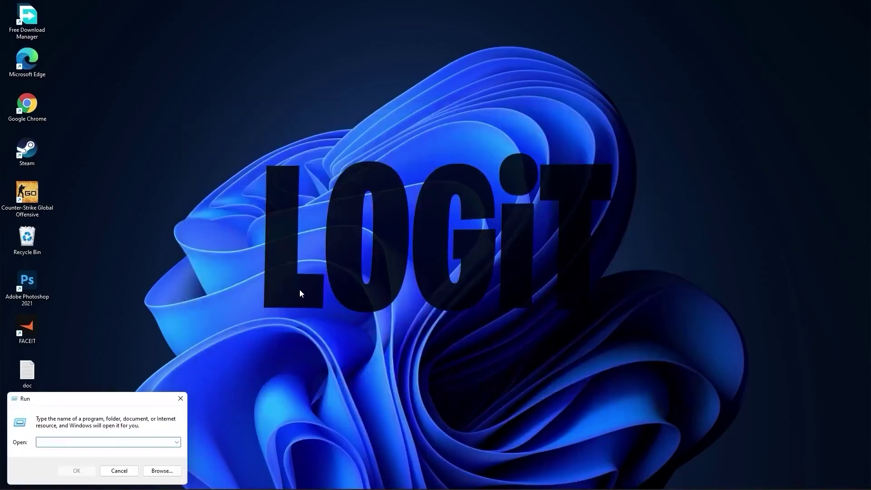
- Open the user's local Temp folder by running %temp% and delete everything in it
text(%tem)
click(78, 470)
drag(487, 337, 343, 191)
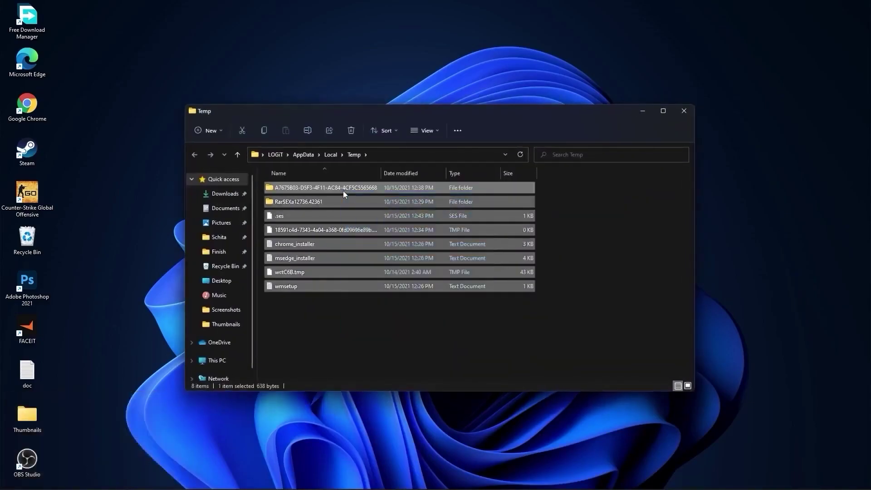
right_click(343, 190)
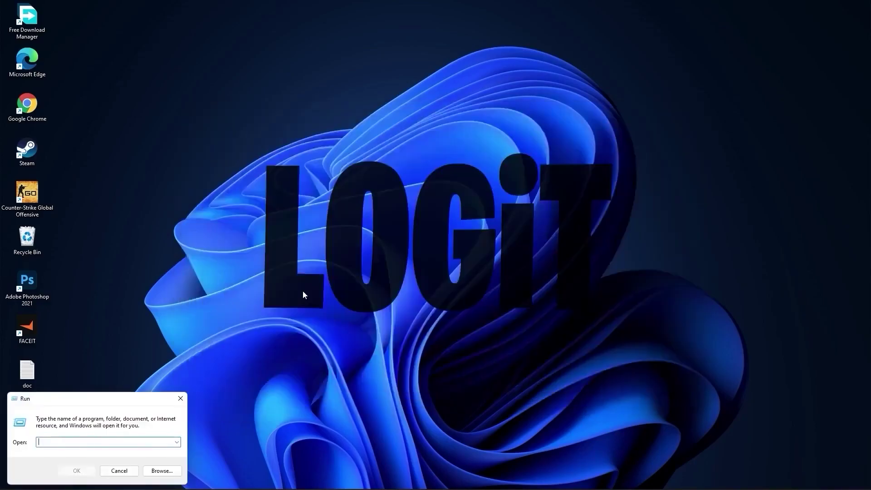
- Open the Prefetch folder by running prefetch, grant access to it and delete all its files
text(prefetch)
click(76, 472)
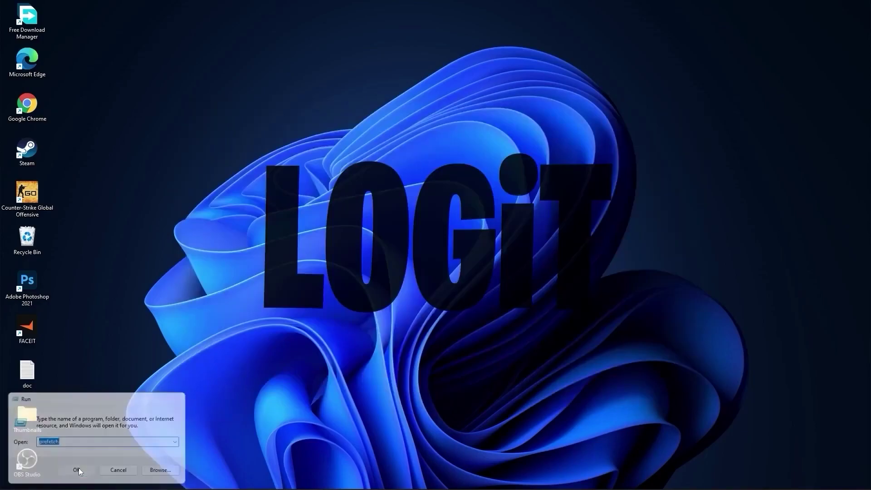
click(446, 260)
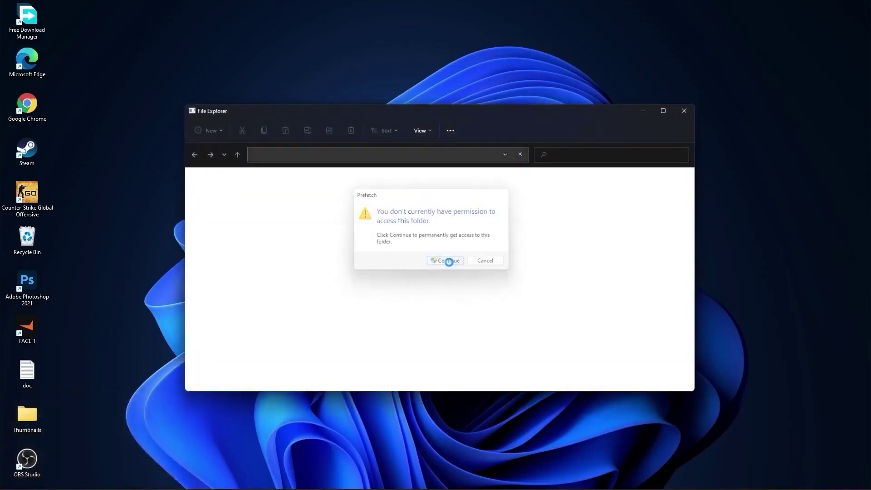
drag(558, 184, 439, 374)
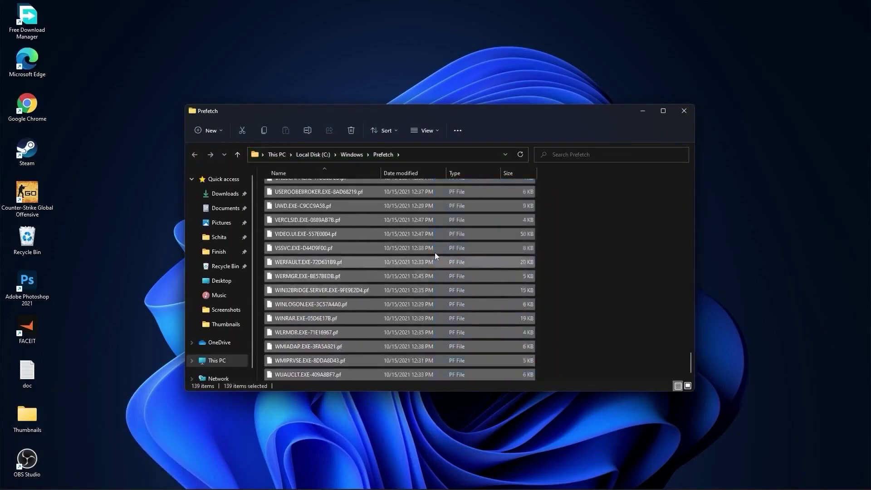
right_click(437, 219)
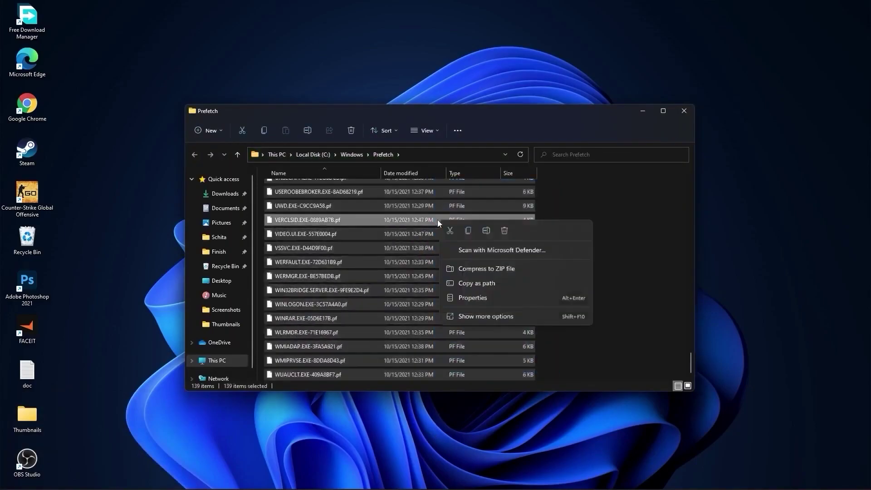
click(505, 230)
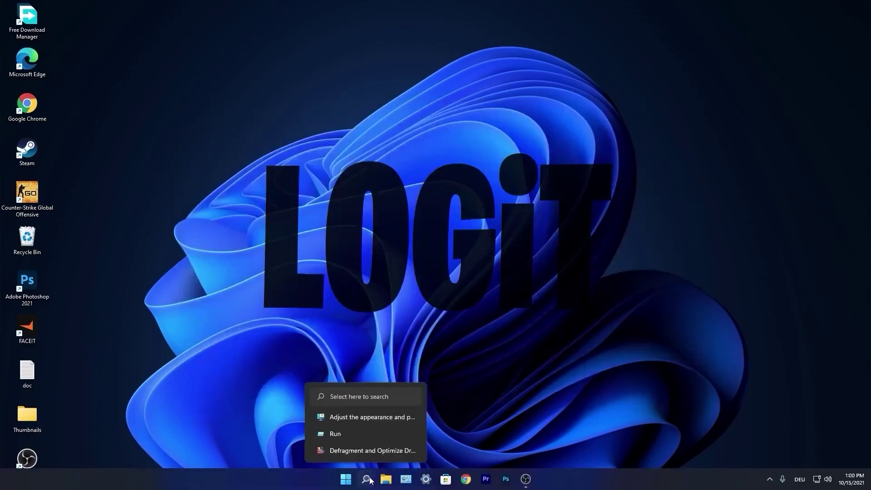
- Open Adjust the appearance and performance of Windows and set the visual effects to Adjust for best performance
click(368, 479)
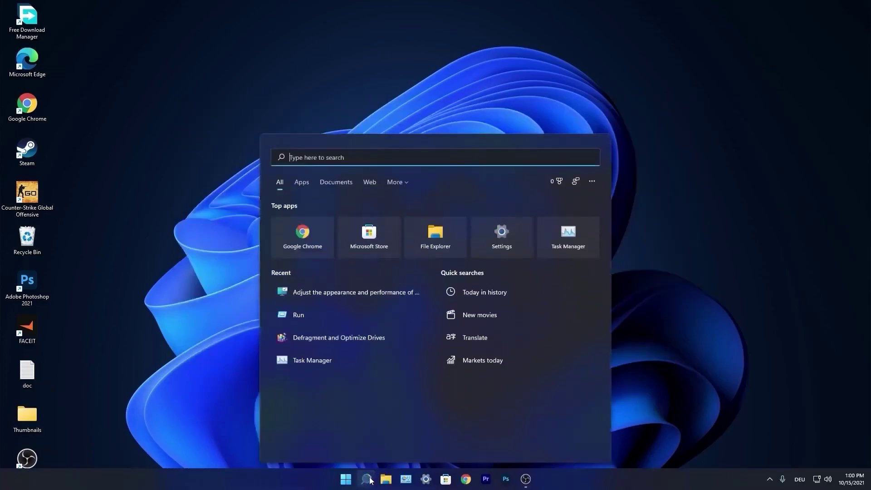
text(performance)
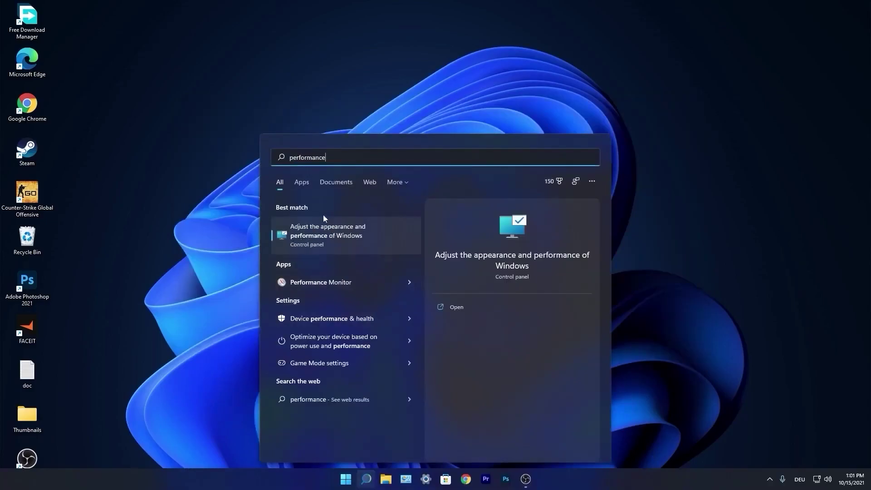
click(331, 236)
drag(135, 55, 425, 116)
click(408, 176)
click(354, 184)
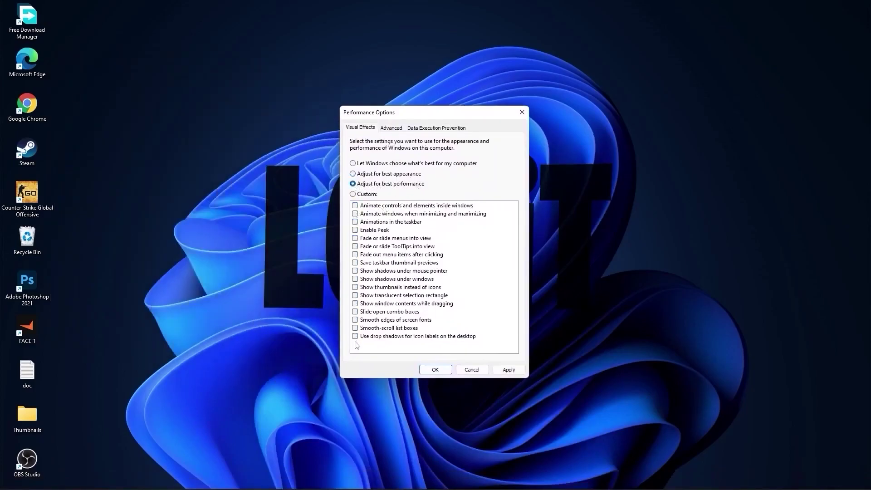
- Customize the visual effects to include Smooth edges of screen fonts and Show thumbnails instead of icons, and apply the settings
click(353, 194)
click(356, 320)
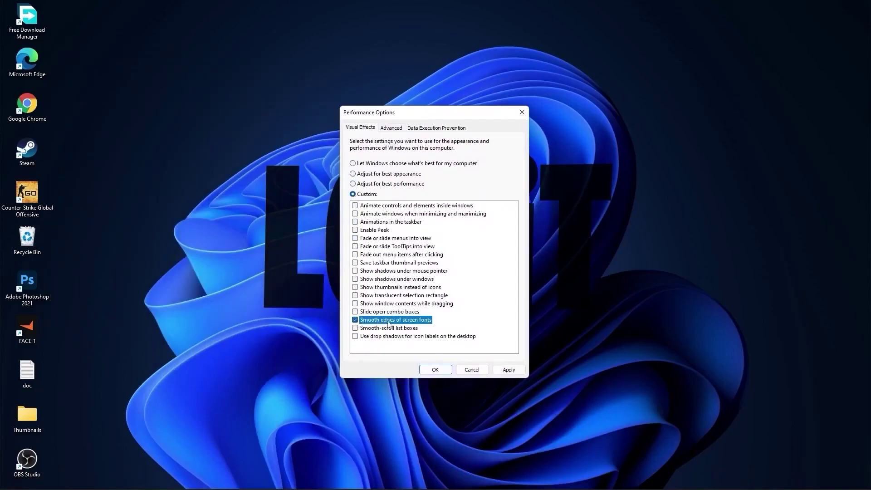
click(355, 287)
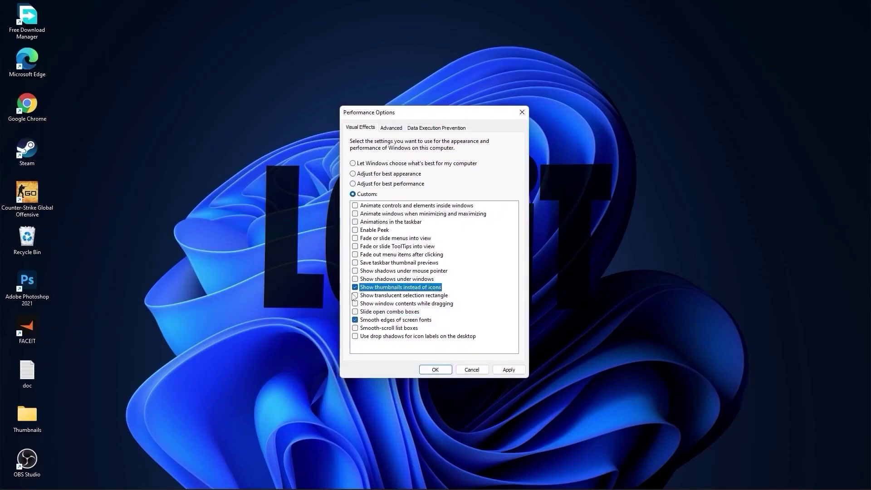
click(508, 369)
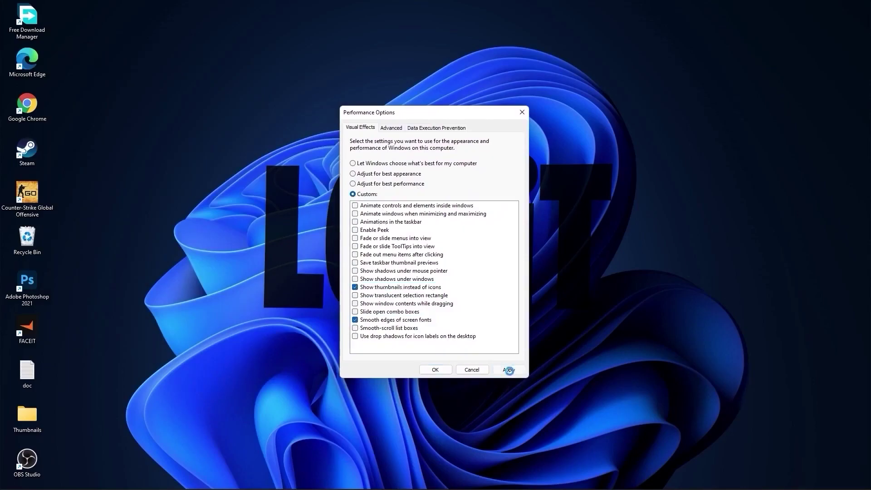
click(435, 370)
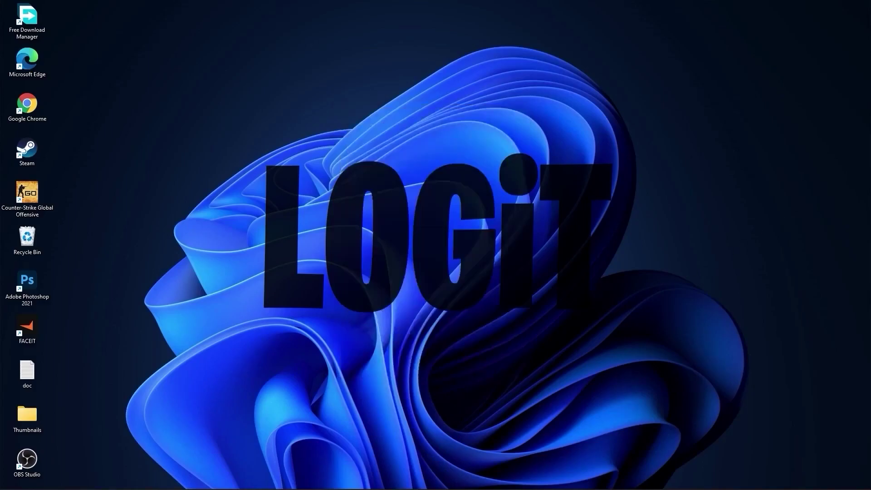
- Switch to Chrome, find the NVIDIA driver for the GeForce 10 Series GTX 1050 Ti and open its download page
click(466, 479)
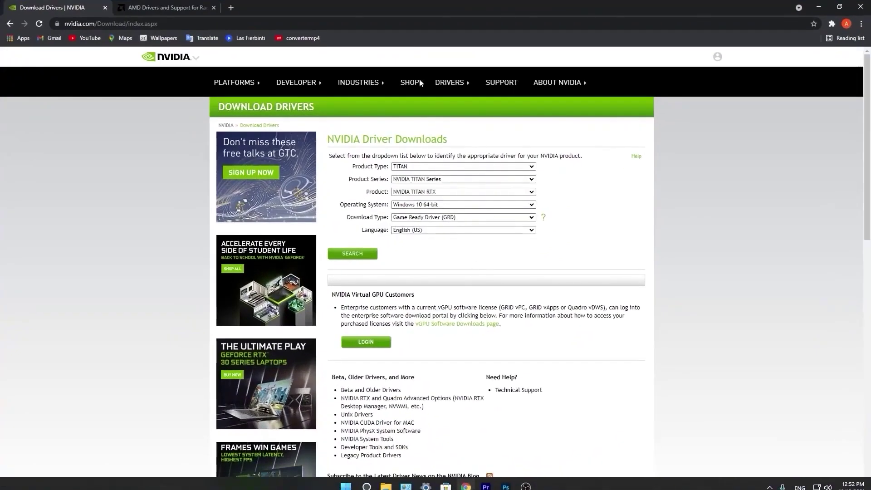
click(462, 166)
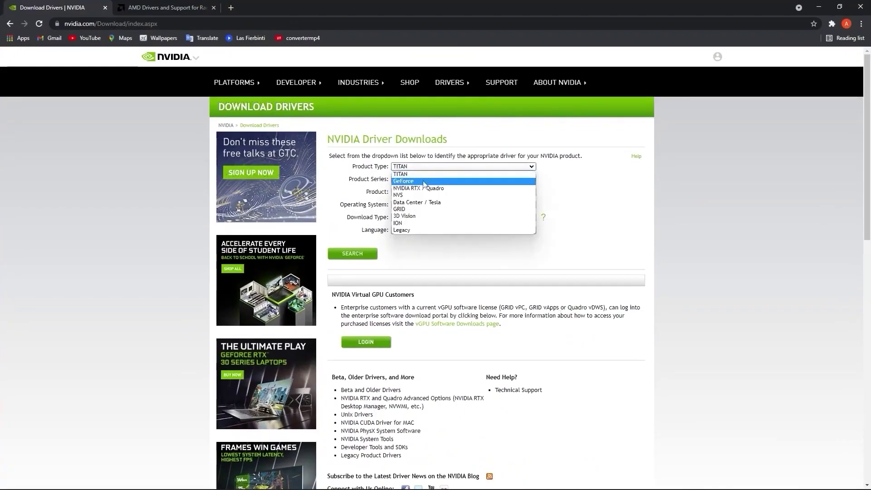
click(417, 203)
click(463, 180)
click(415, 257)
click(463, 192)
click(420, 247)
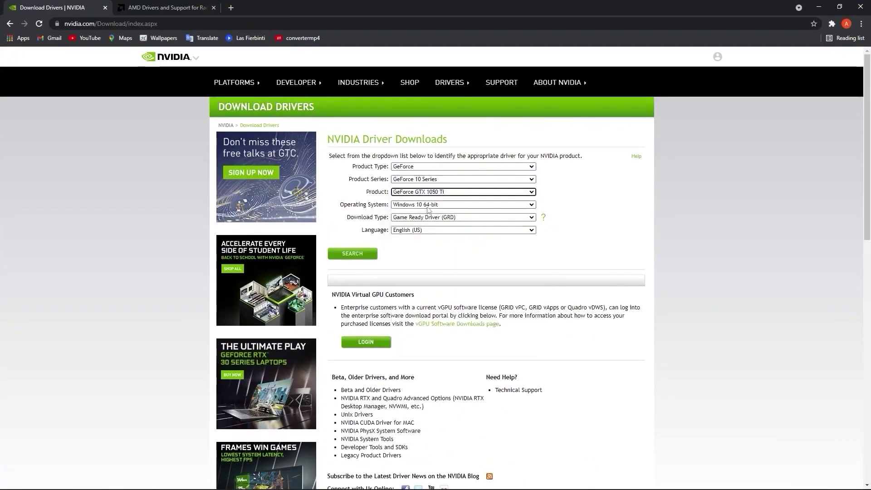
click(349, 259)
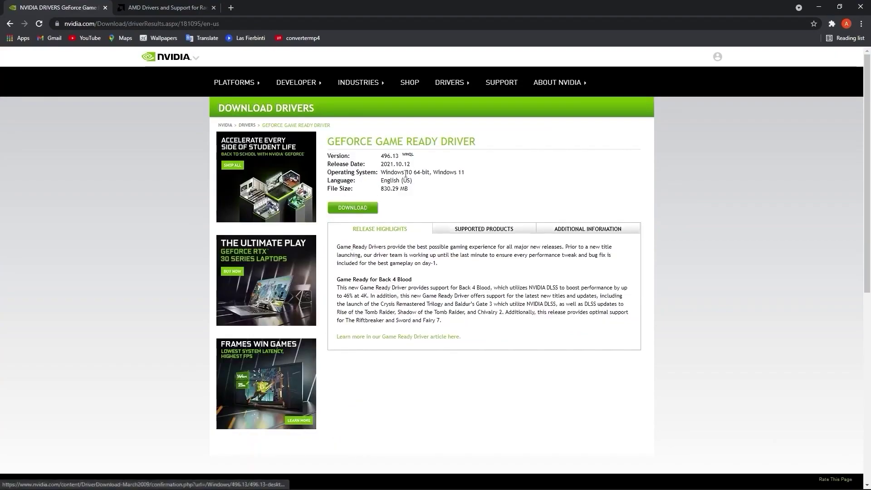
click(353, 209)
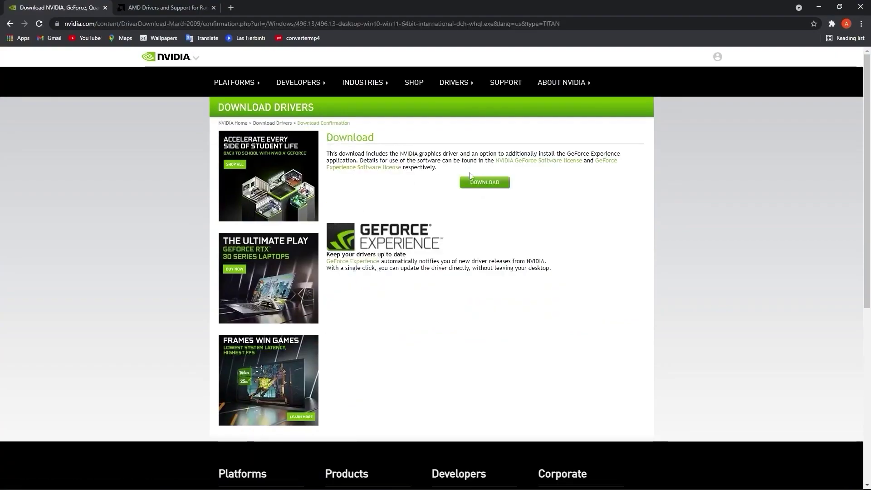
- Go to the AMD Drivers and Support page and select a Radeon graphics product series from the list
key(ctrl+Tab)
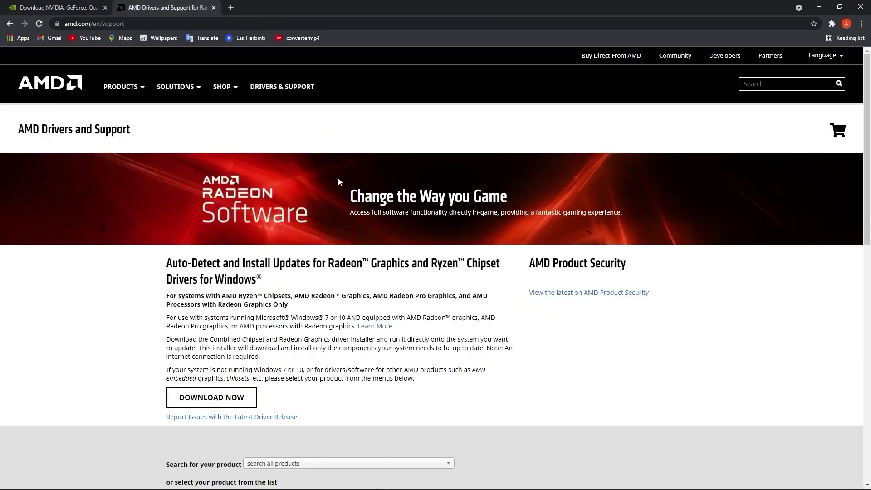
scroll(451, 270, down, 6)
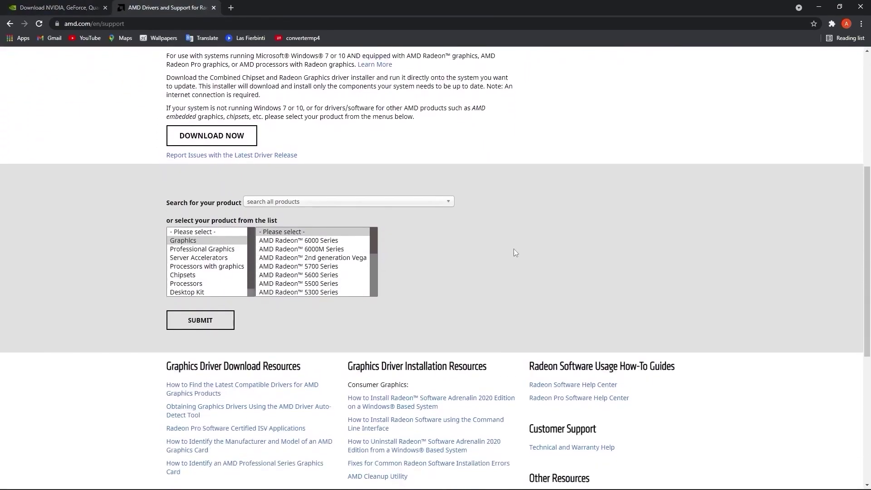
click(298, 281)
scroll(313, 254, down, 3)
click(426, 229)
click(519, 230)
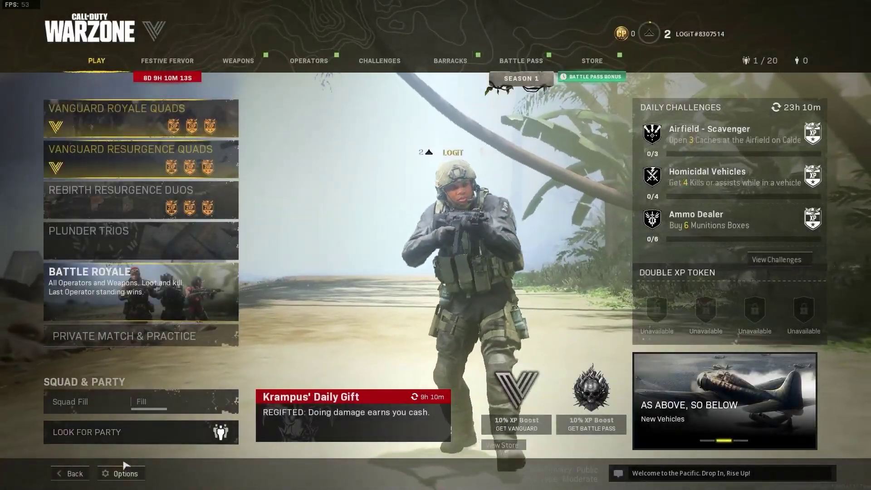
- Switch to Warzone, open the graphics display options and set Display Mode to Fullscreen
click(125, 471)
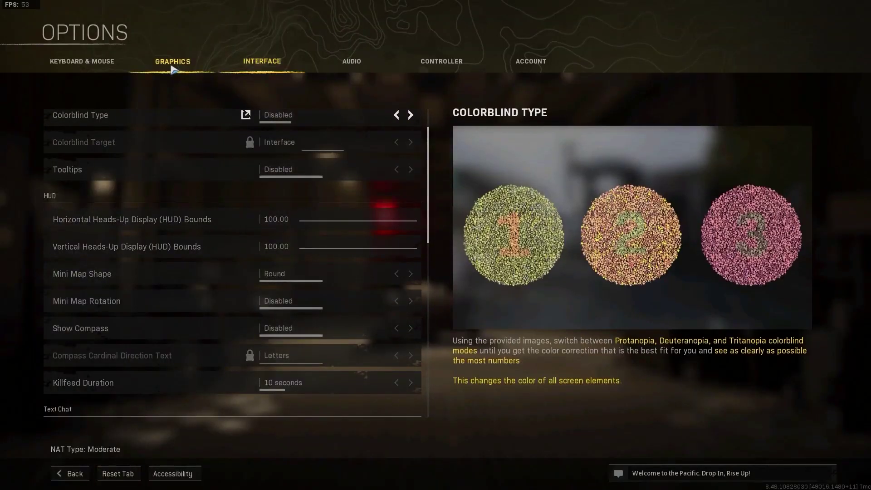
click(173, 68)
click(73, 90)
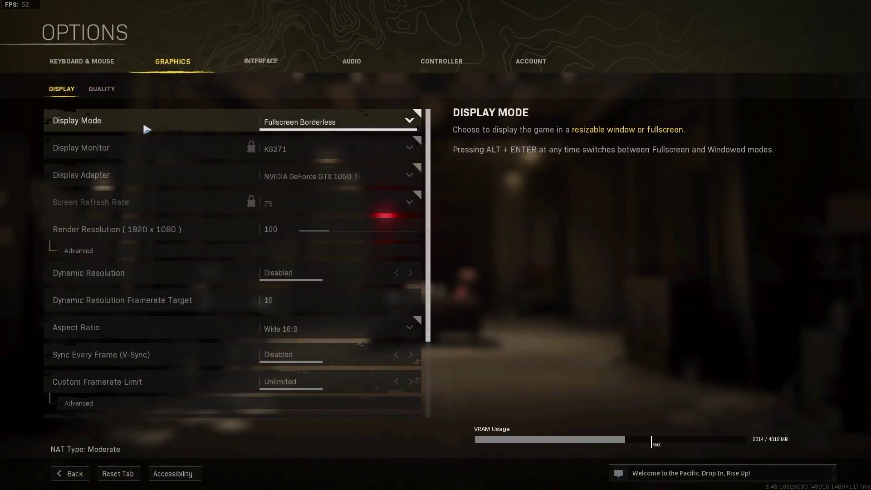
click(272, 123)
click(294, 162)
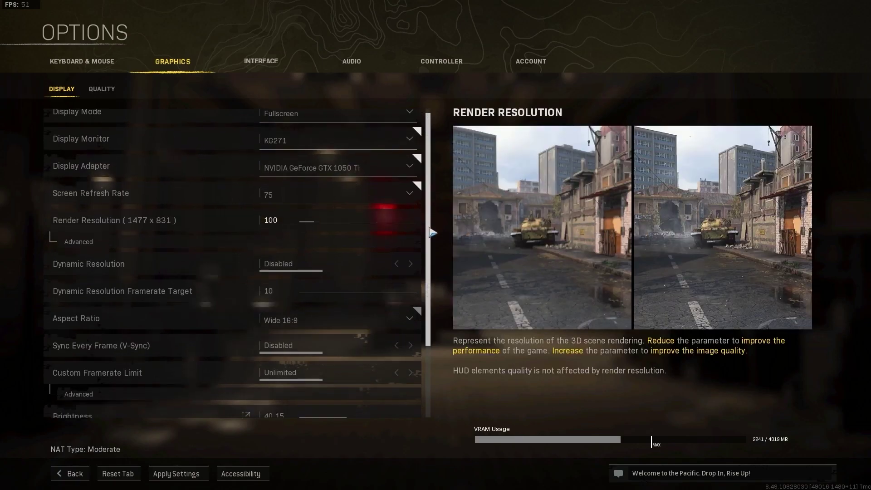
- Check the remaining display options, apply the display settings and open the graphics quality options
scroll(92, 179, down, 3)
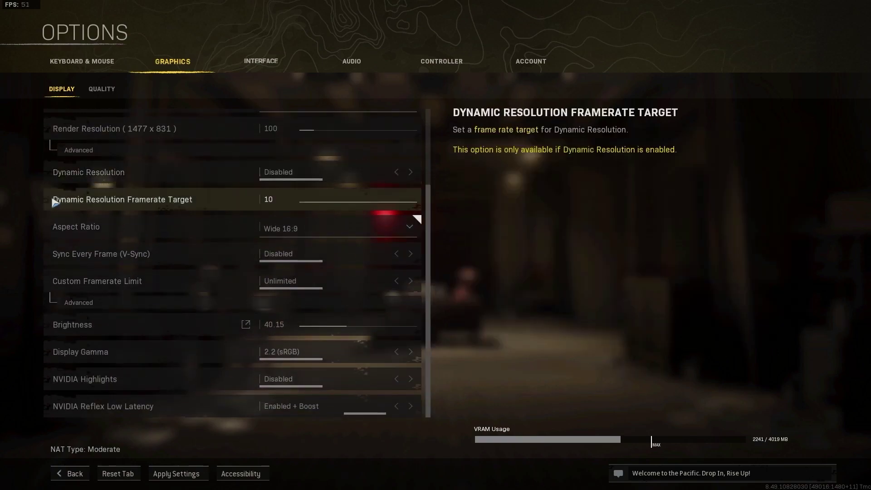
click(267, 196)
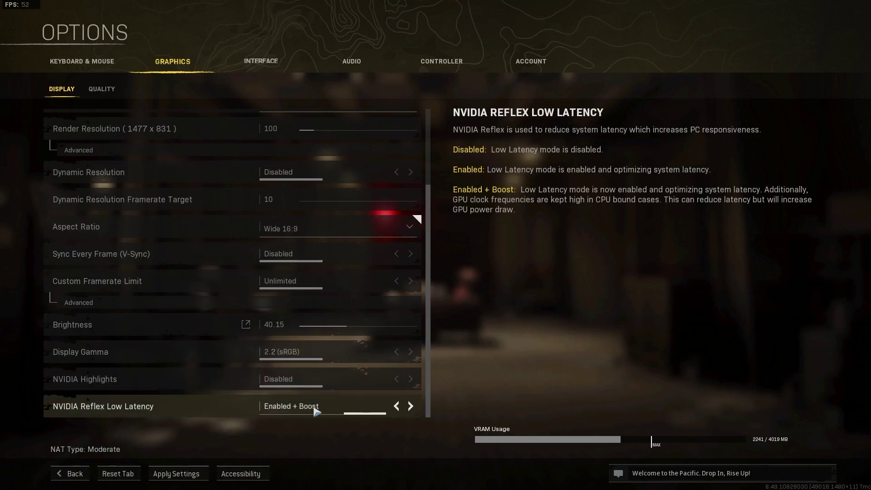
click(181, 474)
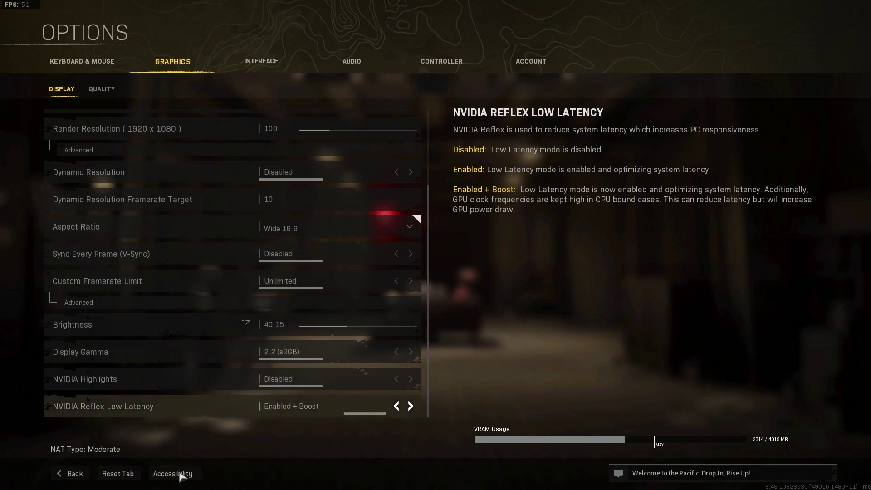
click(98, 90)
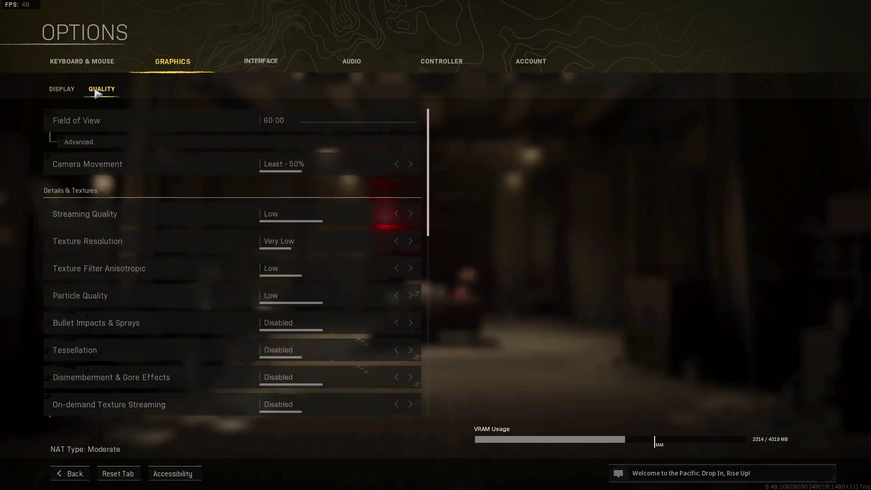